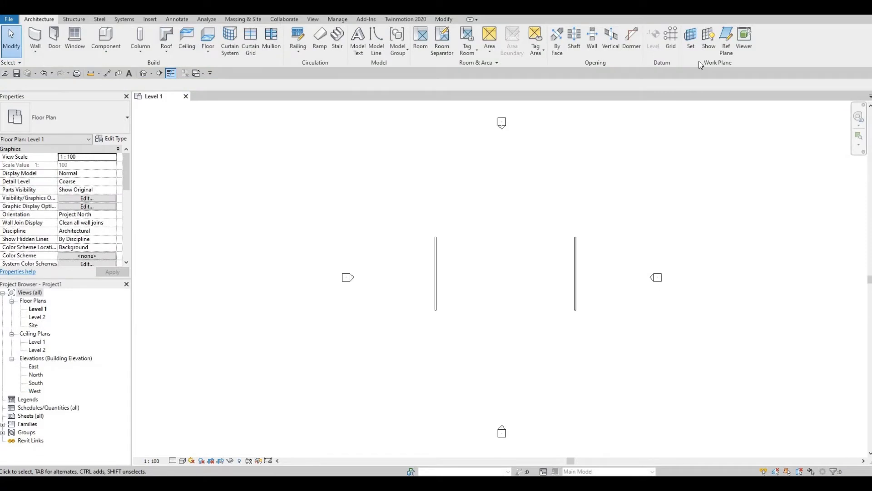
Step: Draw a horizontal reference plane about 3040 mm below the lower ends of the two walls, extending past both walls
left_click(726, 45)
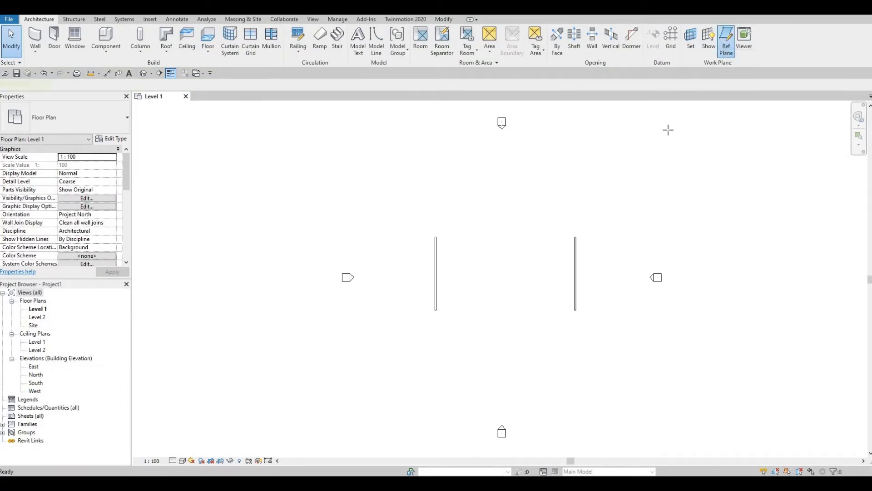
left_click(425, 328)
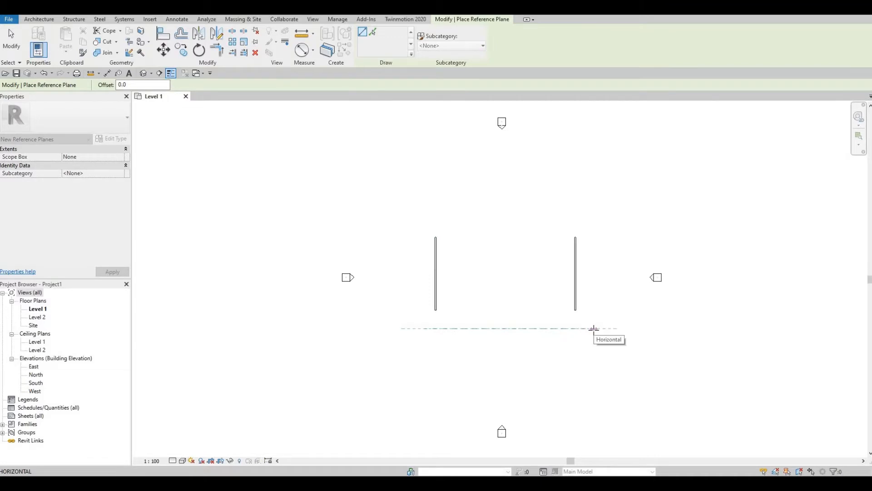
left_click(594, 328)
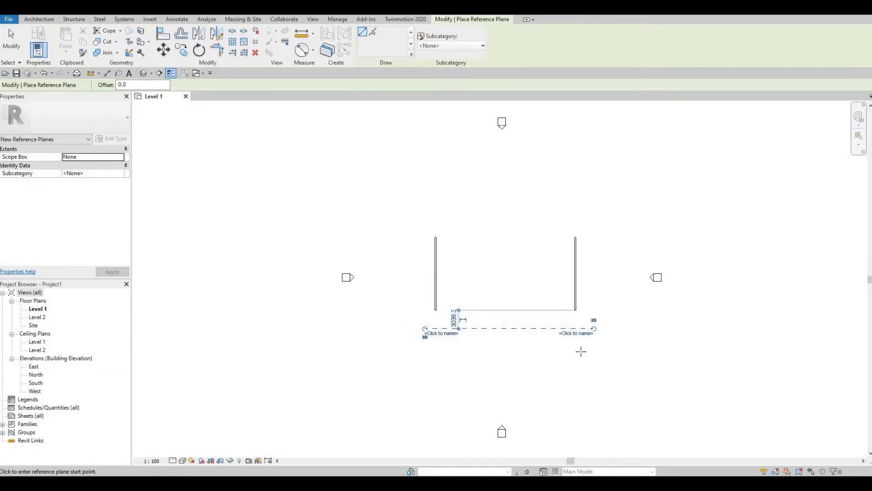
Step: Name the new reference plane "roof" and finish placing reference planes
scroll(579, 338, "up", 2)
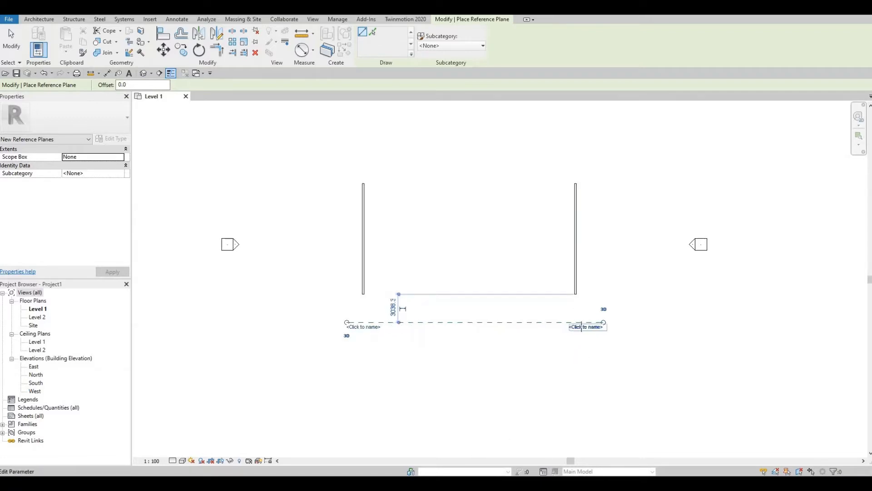
left_click(583, 327)
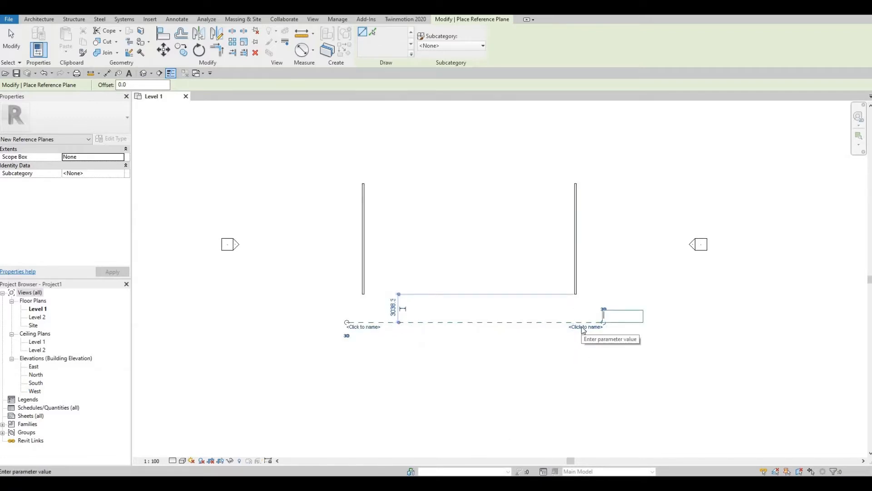
key("Escape")
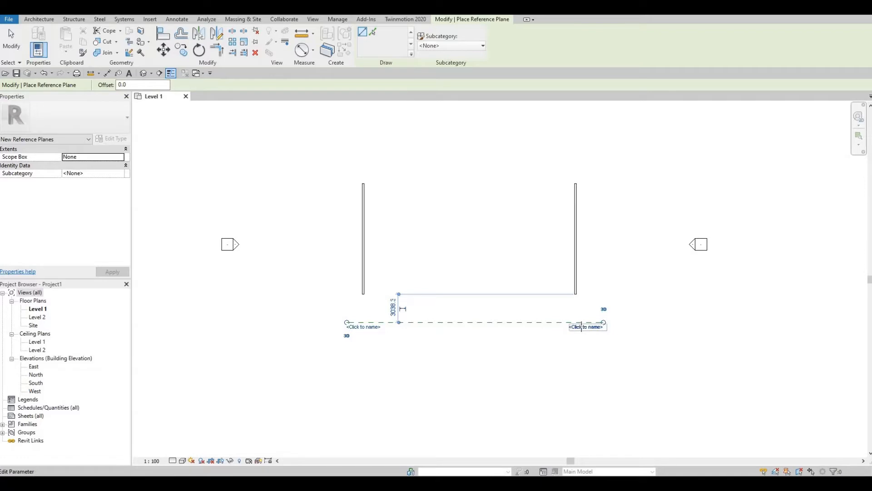
left_click(583, 327)
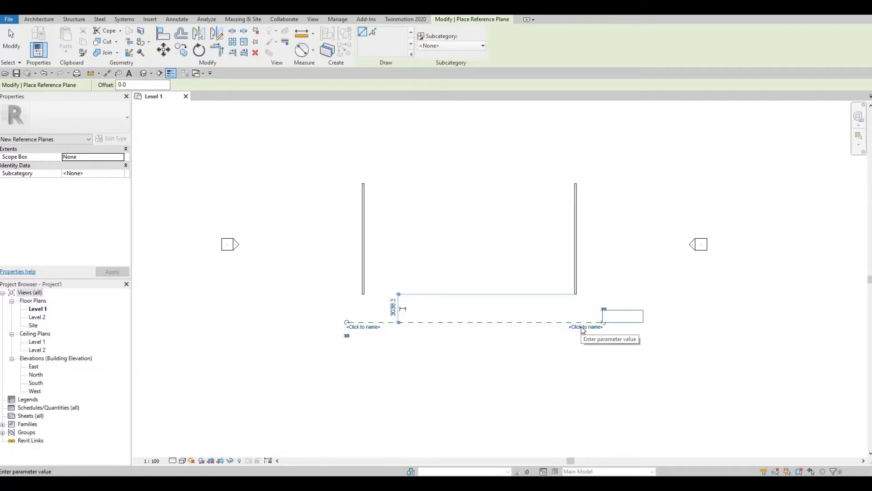
type("roof")
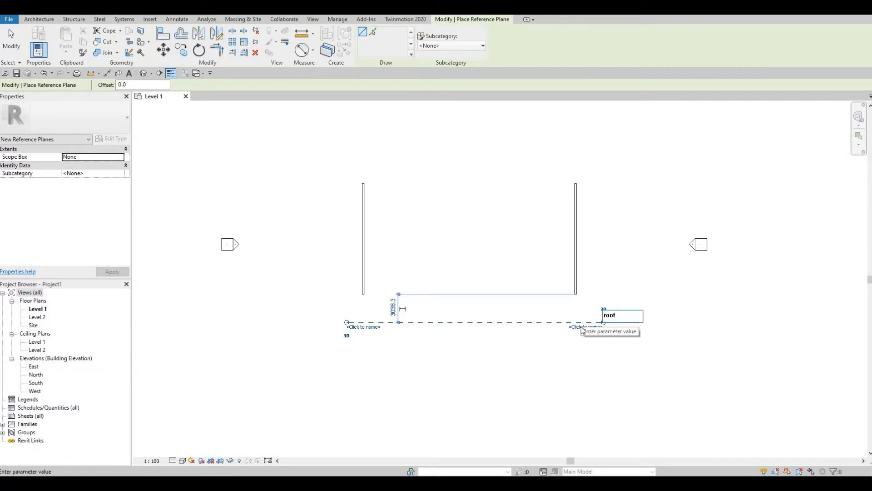
key("Return")
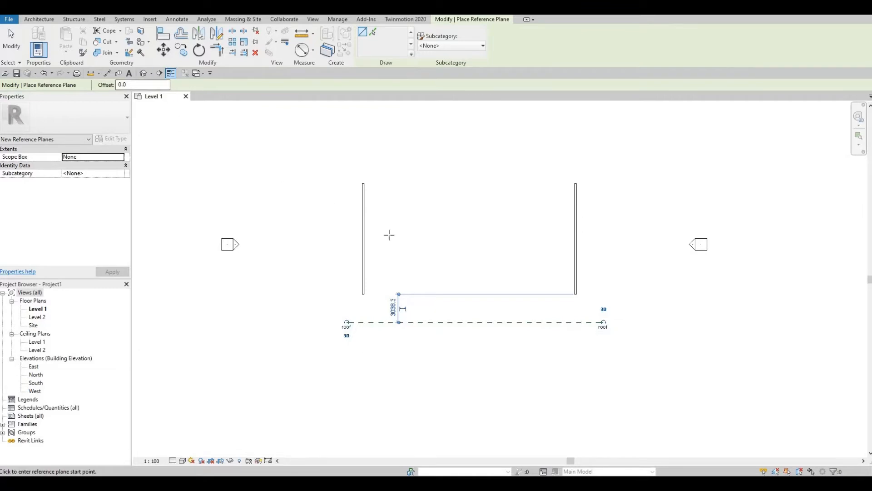
key("Escape")
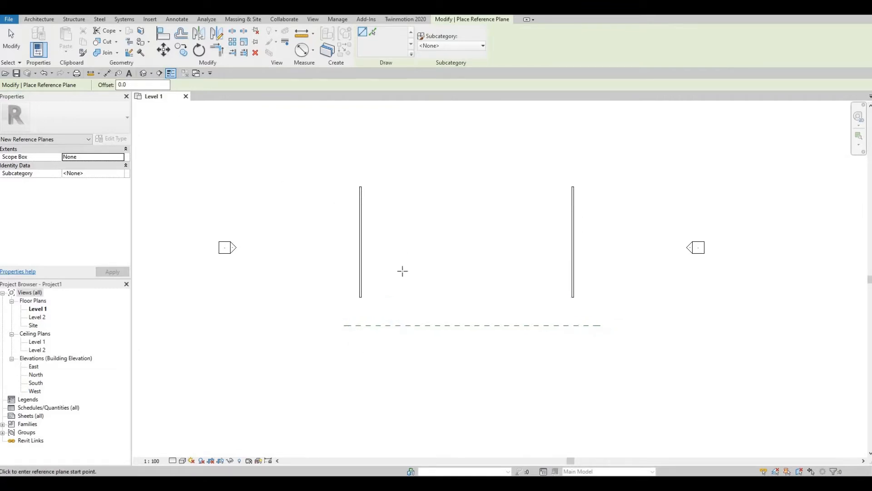
key("Escape")
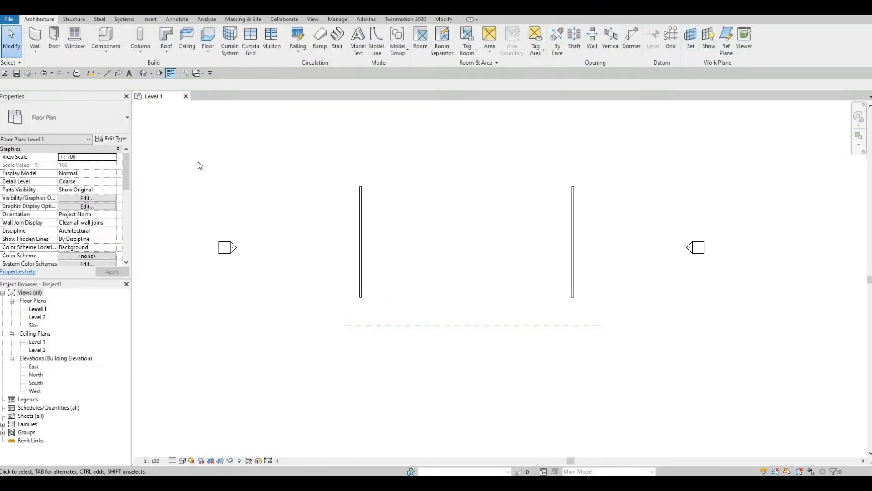
Step: Start the Truss command, agree to load a truss family, and open the Structural Trusses folder of the metric library
left_click(78, 20)
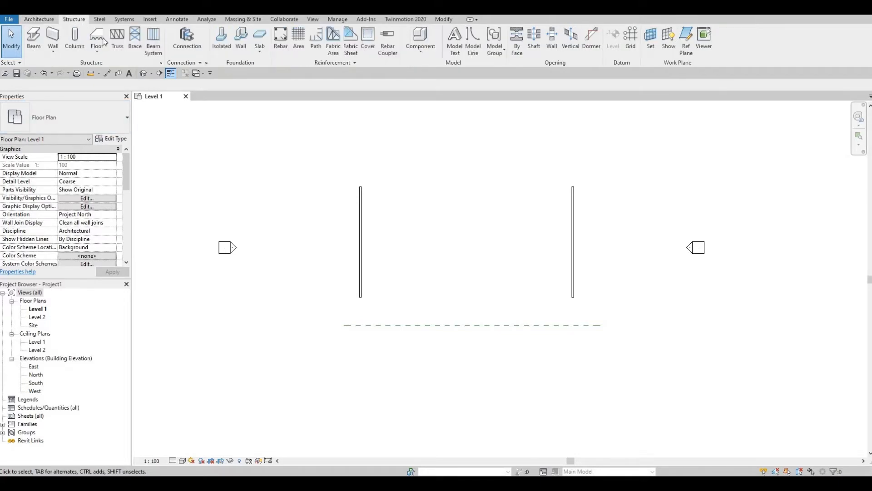
left_click(122, 42)
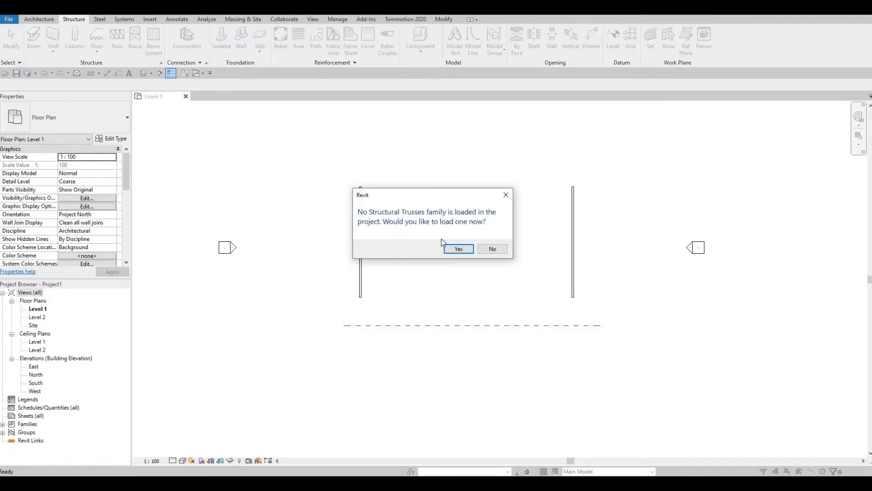
left_click(458, 251)
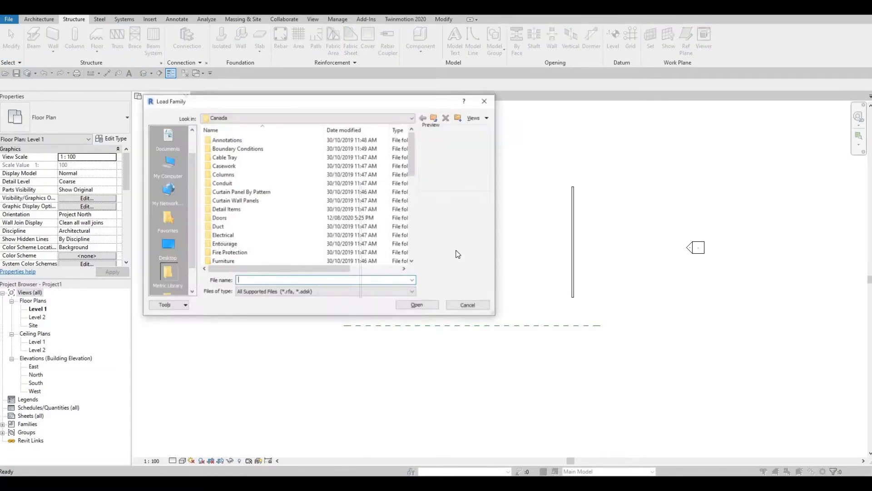
left_click_drag(412, 156, 405, 224)
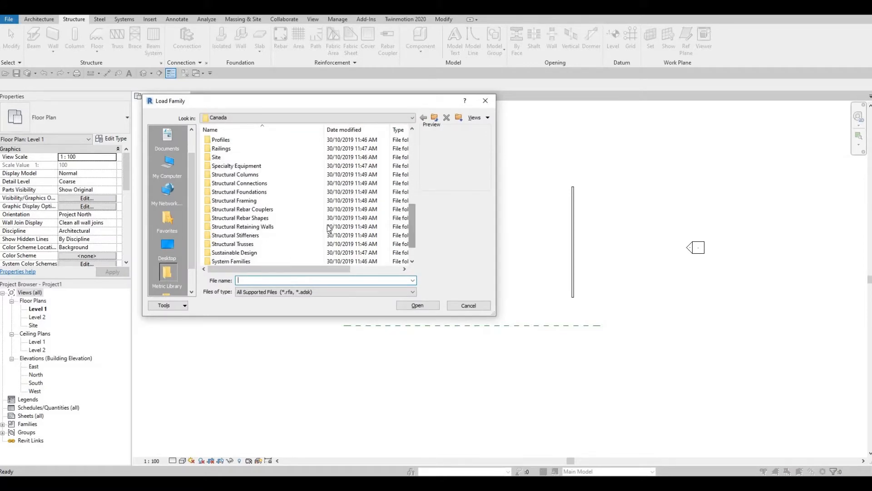
left_click(243, 246)
double_click(243, 245)
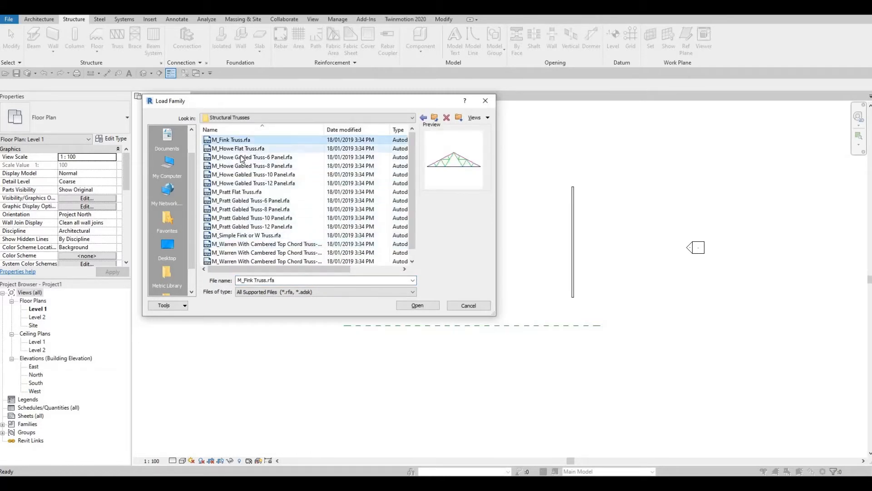
Step: Compare the previews of the Howe, Pratt and Warren truss families in the Structural Trusses folder
key("Down")
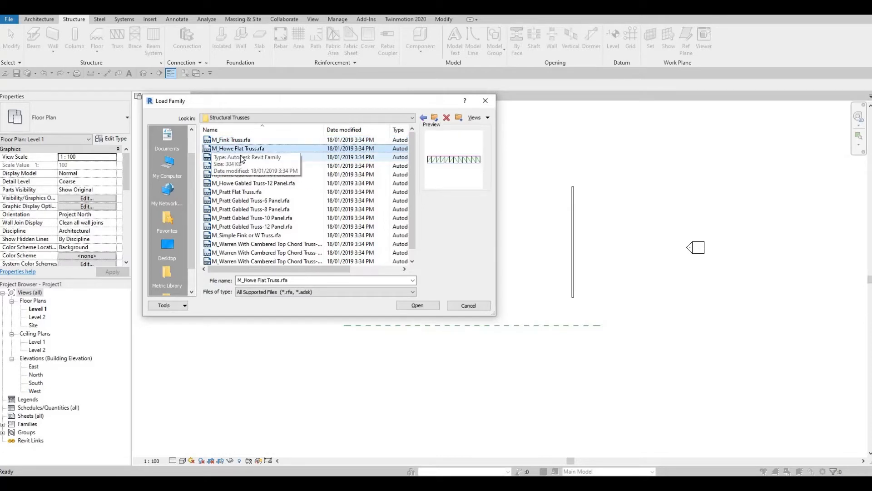
left_click(241, 158)
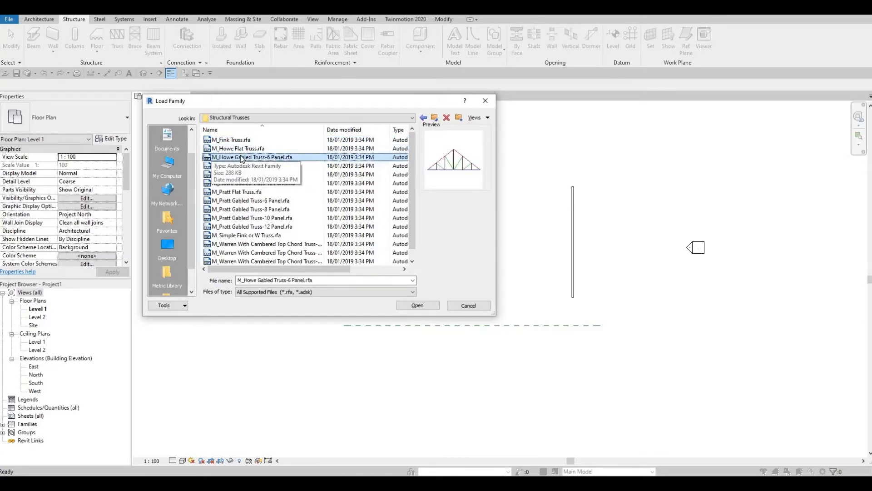
key("Up")
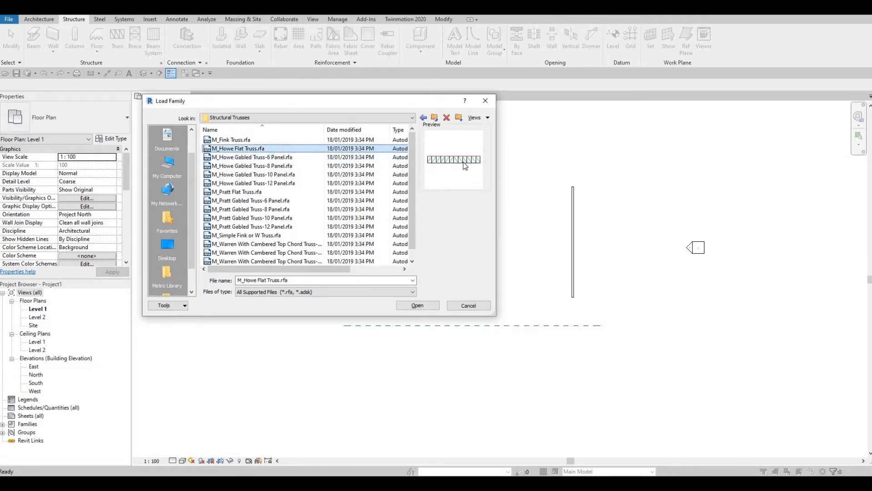
left_click(268, 201)
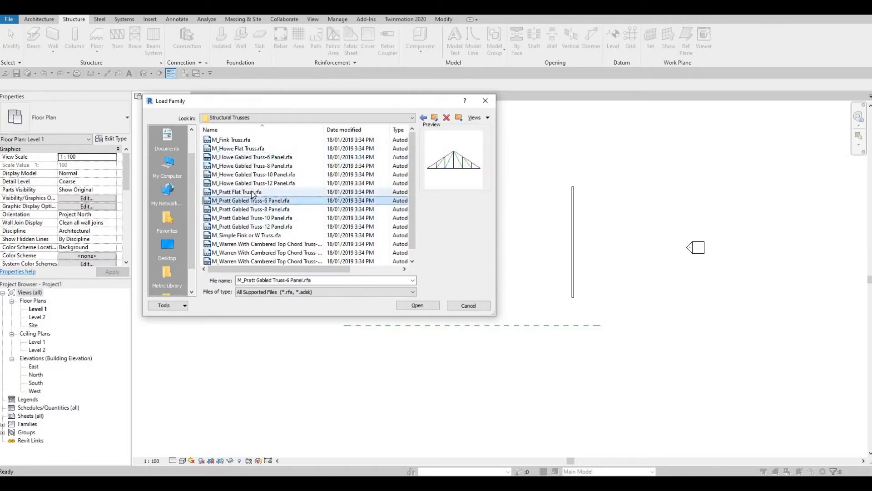
left_click(252, 189)
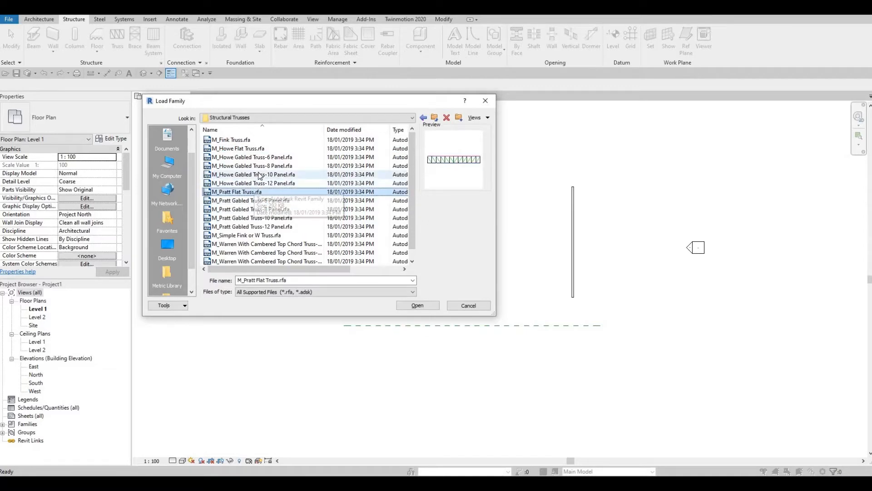
left_click(243, 149)
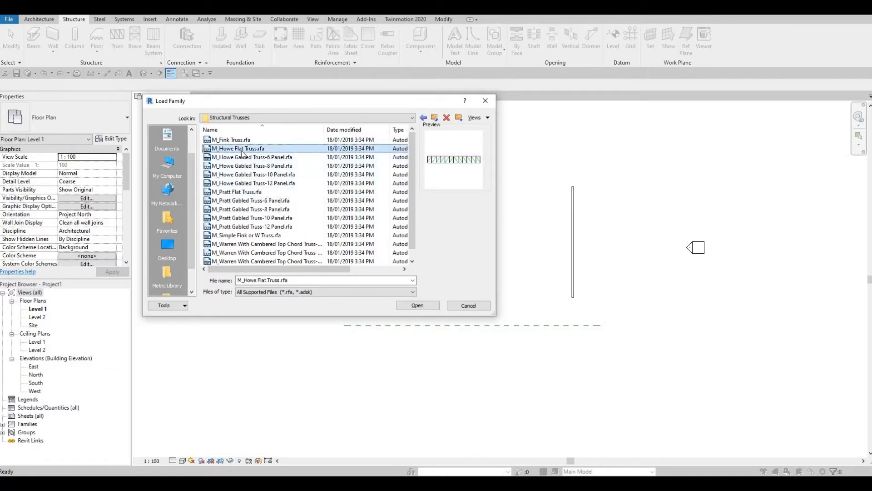
left_click(246, 192)
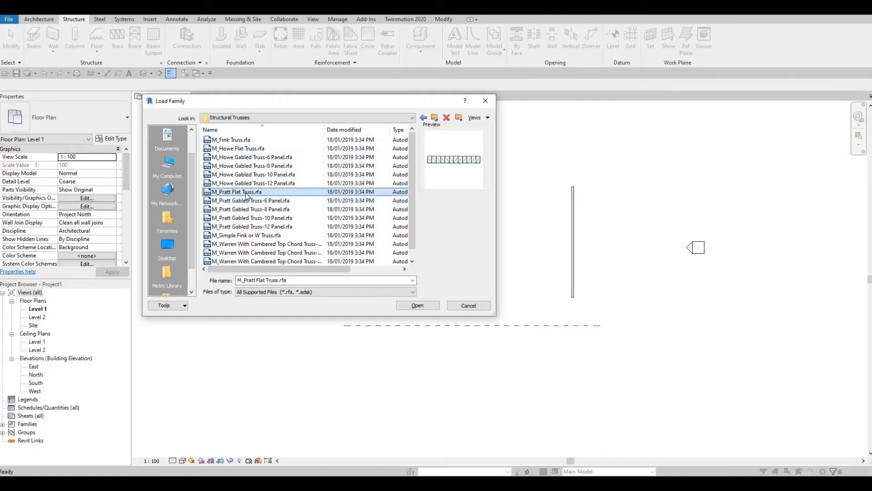
left_click(245, 227)
left_click(243, 246)
left_click(242, 259)
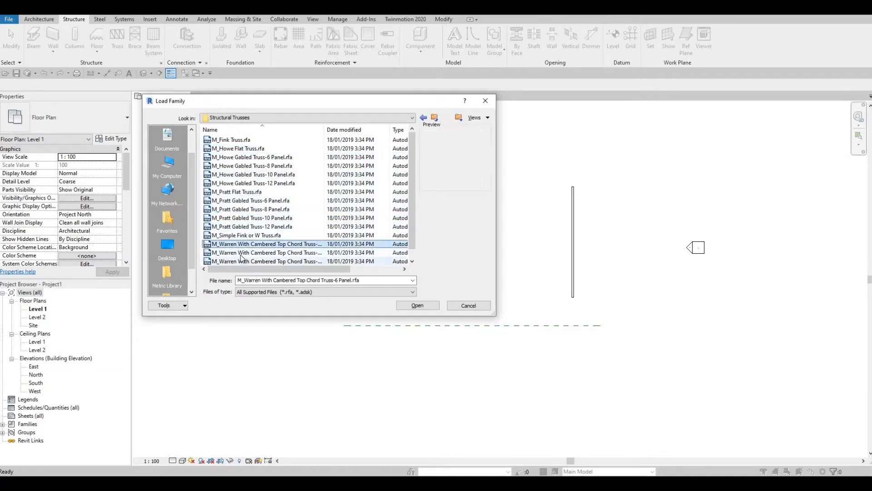
Step: Load M_Pratt Flat Truss.rfa and place a truss about 23000 mm long on Level 1 between the lower ends of the two walls
left_click(235, 183)
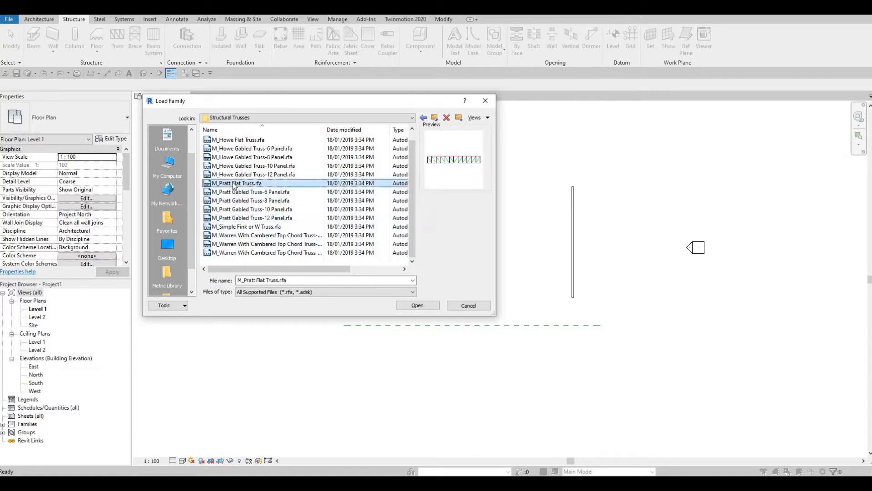
left_click(415, 306)
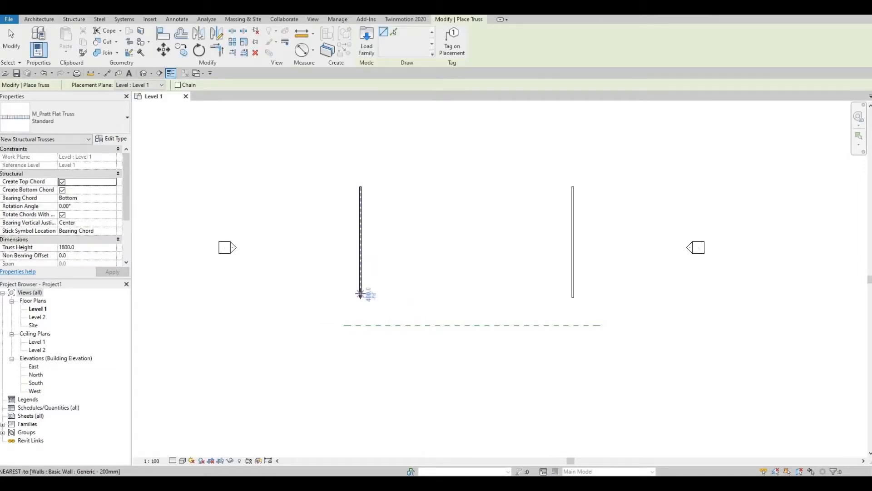
left_click(360, 294)
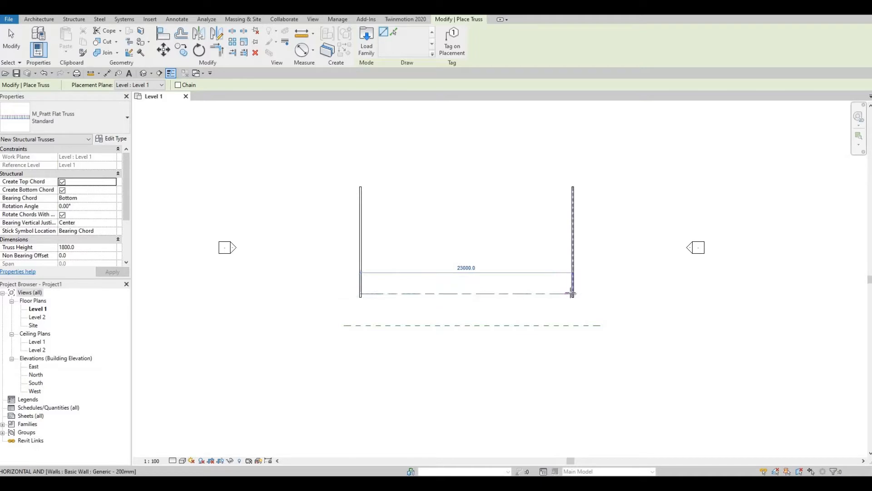
left_click(555, 292)
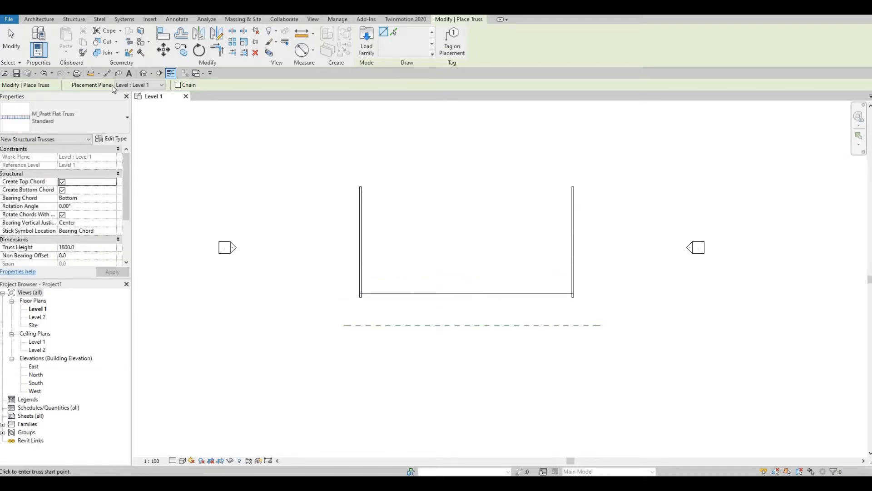
Step: In the default 3D view, set the placed truss's start and end level offsets to 4000 and apply them
left_click(143, 73)
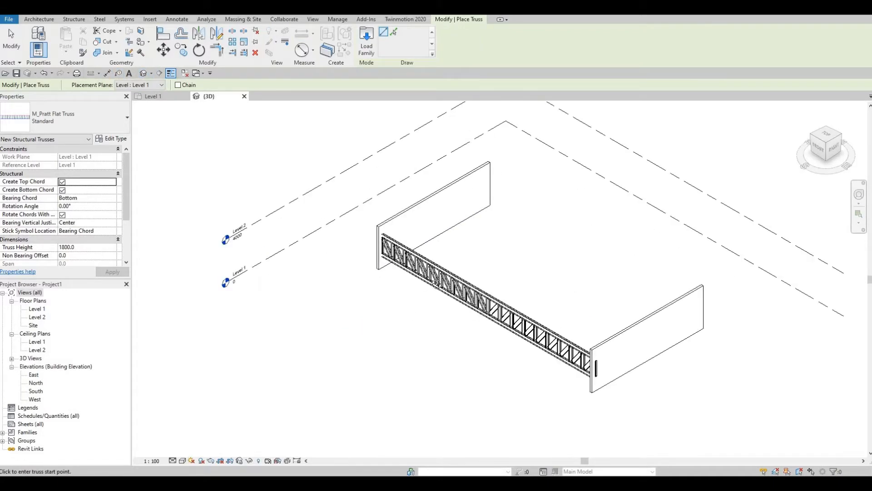
middle_click_drag(436, 283, 474, 280, "shift")
key("Escape")
key("Escape")
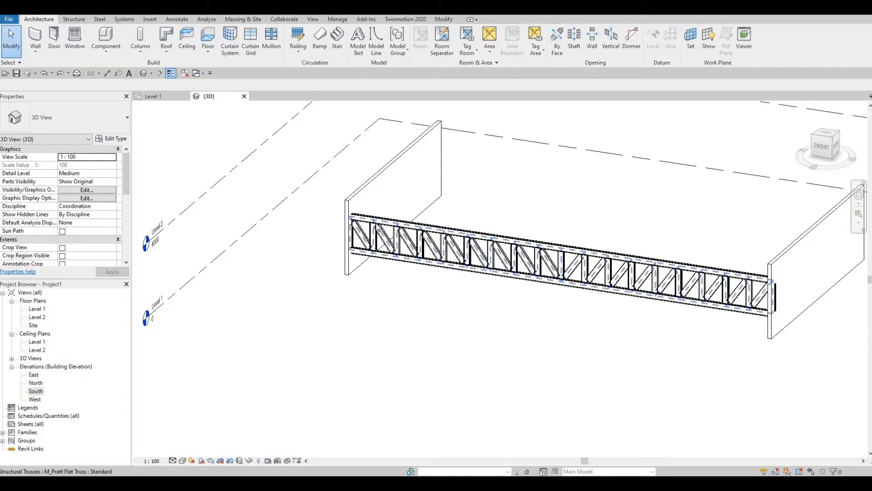
left_click(409, 237)
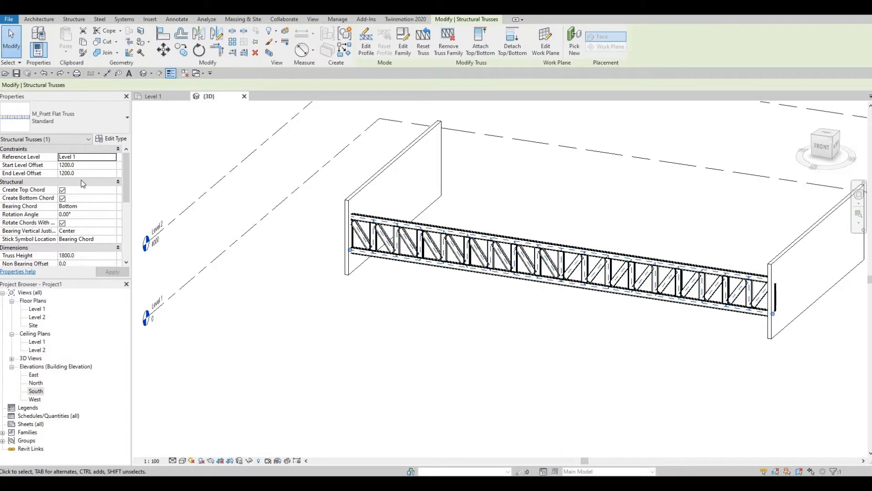
left_click(81, 165)
type("400")
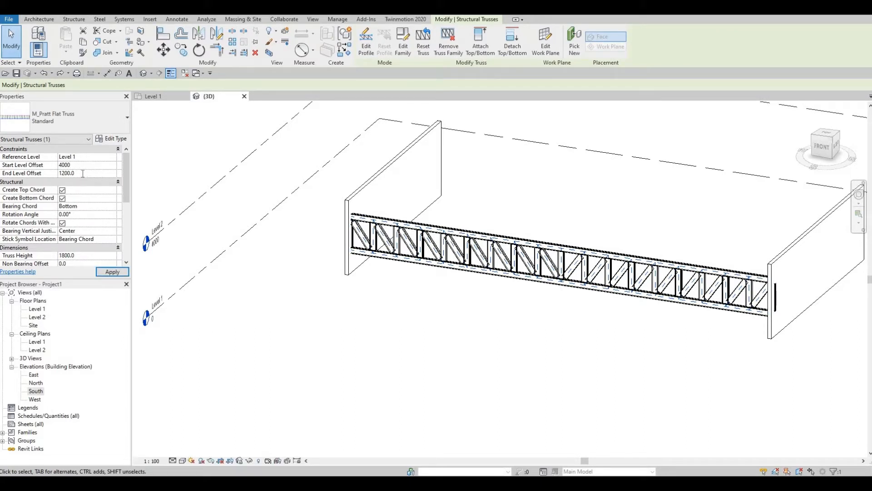
left_click(82, 173)
type("40")
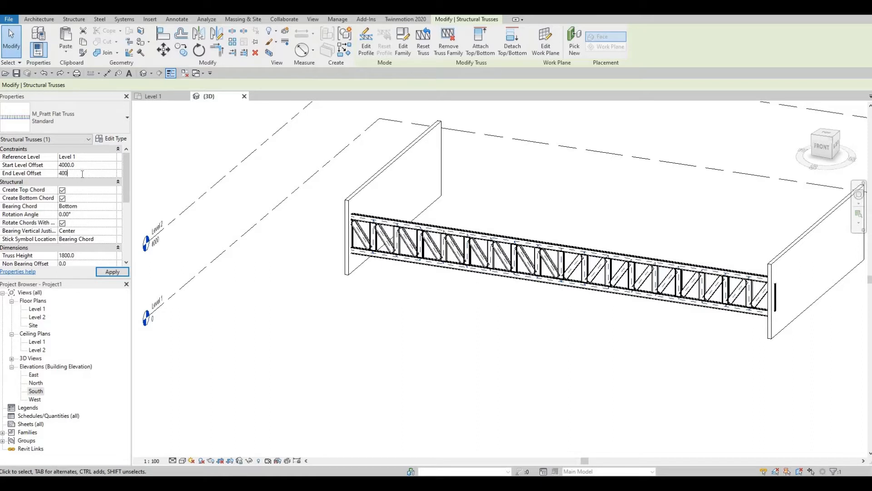
left_click(116, 274)
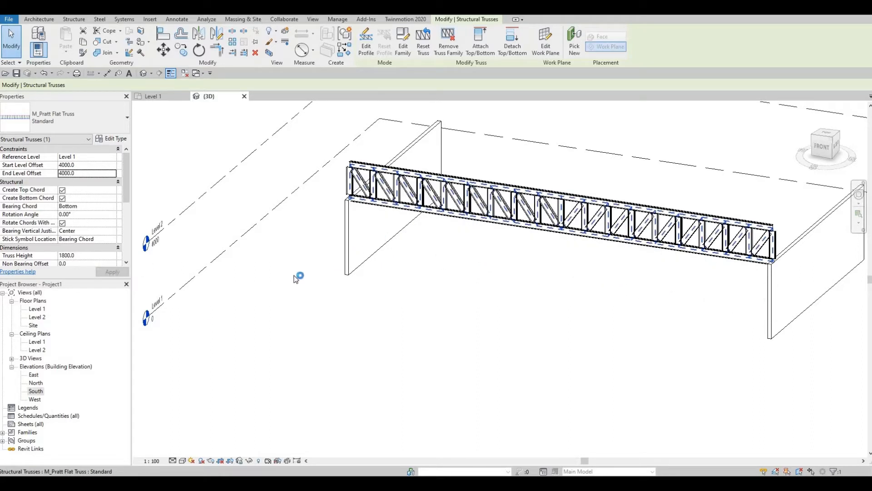
Step: Open the South elevation and start an in-place mass, keeping the suggested name
double_click(35, 309)
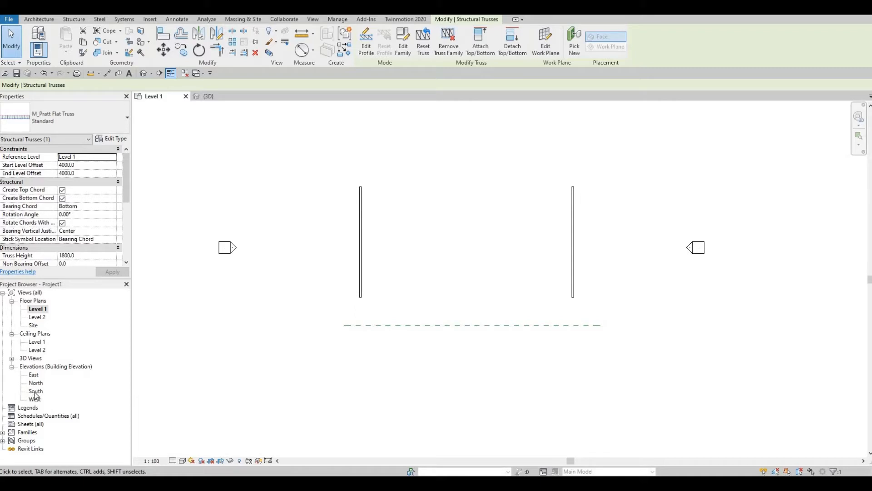
double_click(35, 392)
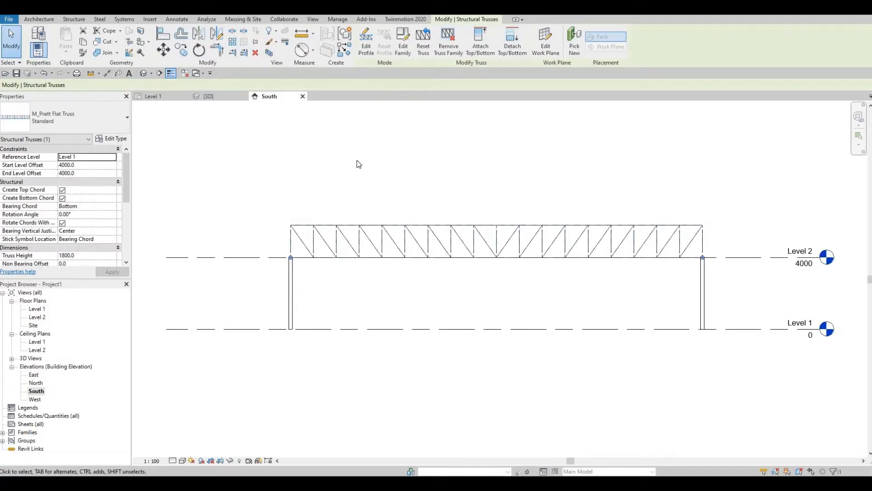
left_click(242, 19)
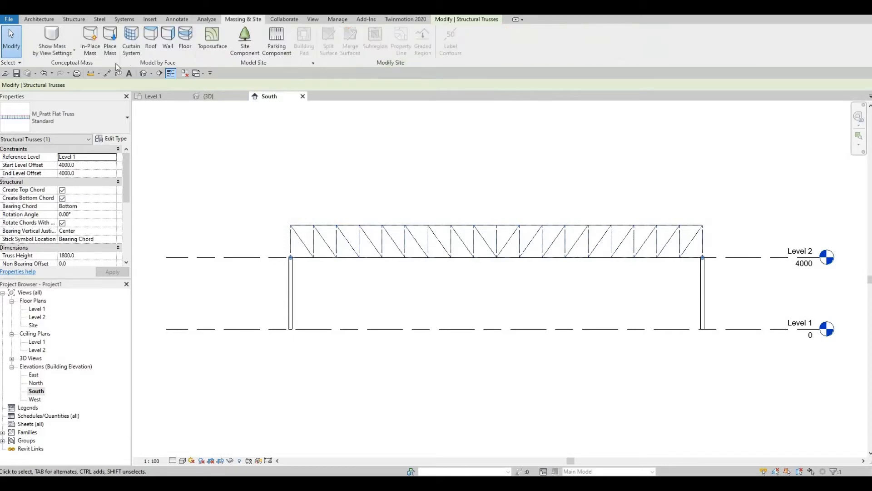
left_click(89, 45)
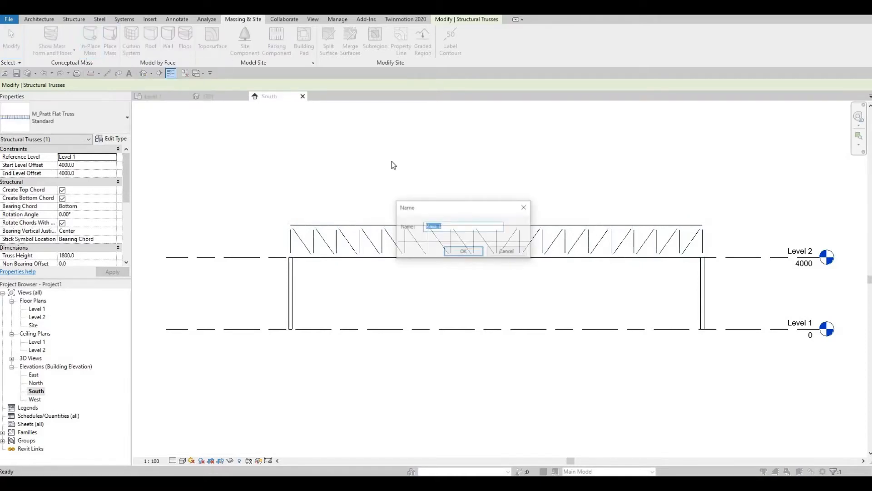
left_click(465, 252)
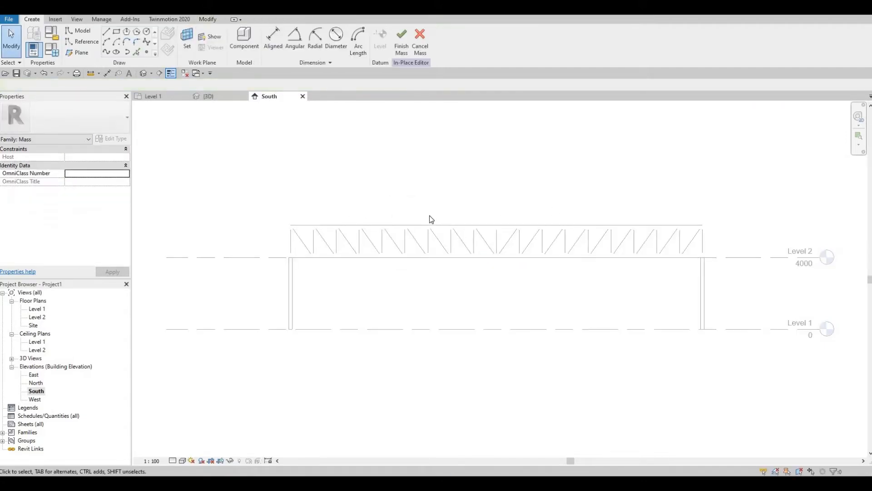
Step: Start a model spline through points in the mass and set its work plane to Reference Plane : roof
left_click(107, 51)
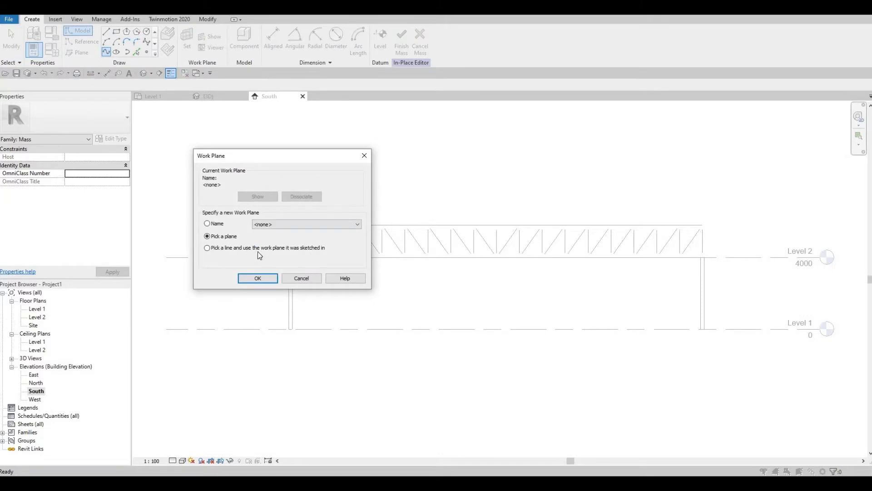
left_click(208, 225)
left_click(318, 225)
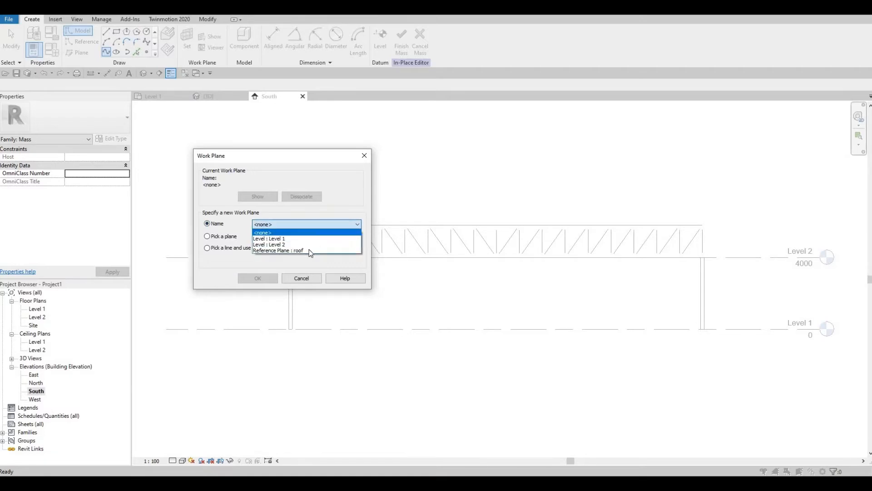
left_click(310, 250)
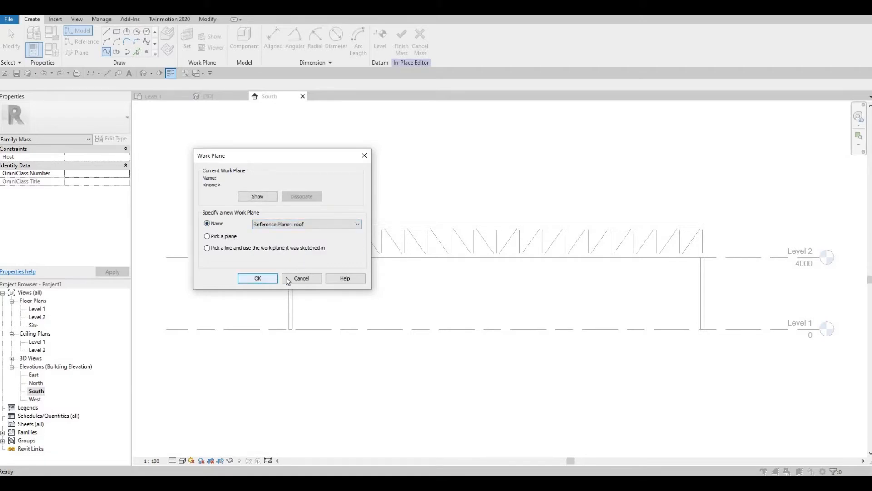
key("Return")
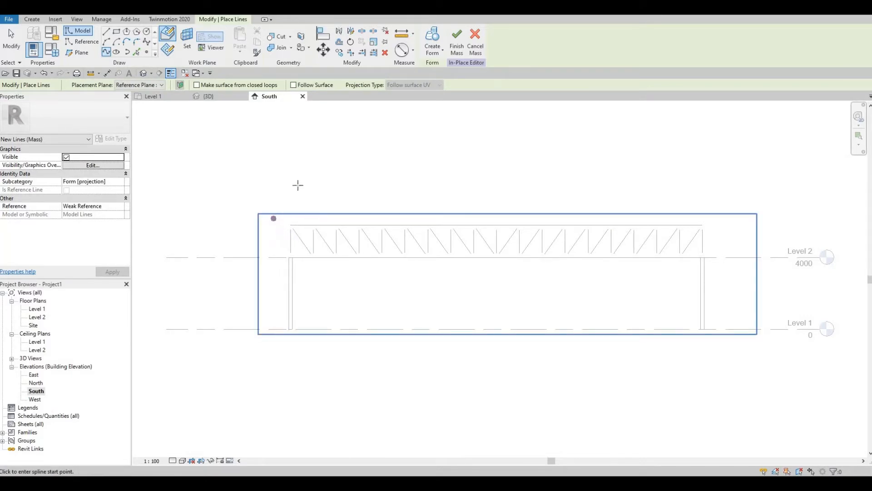
Step: Draw a wavy five-point spline with two crests above the truss, running from beyond its left end towards its right end
left_click(298, 185)
left_click(374, 161)
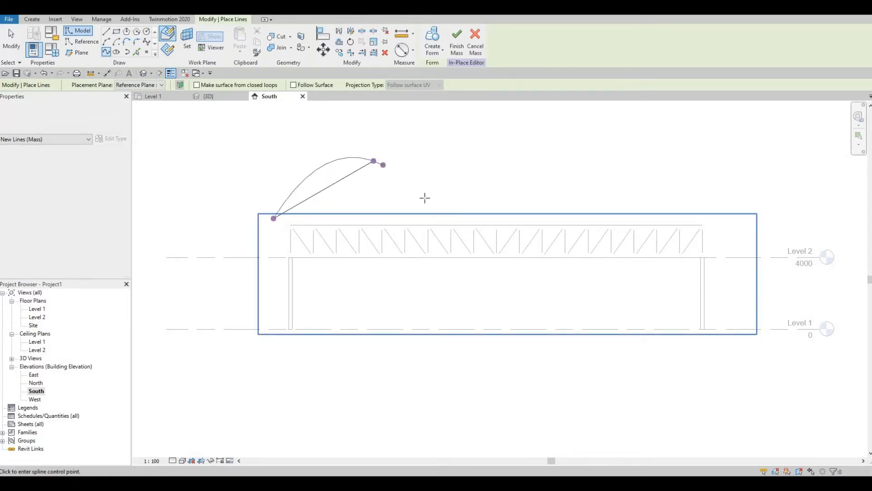
left_click(439, 206)
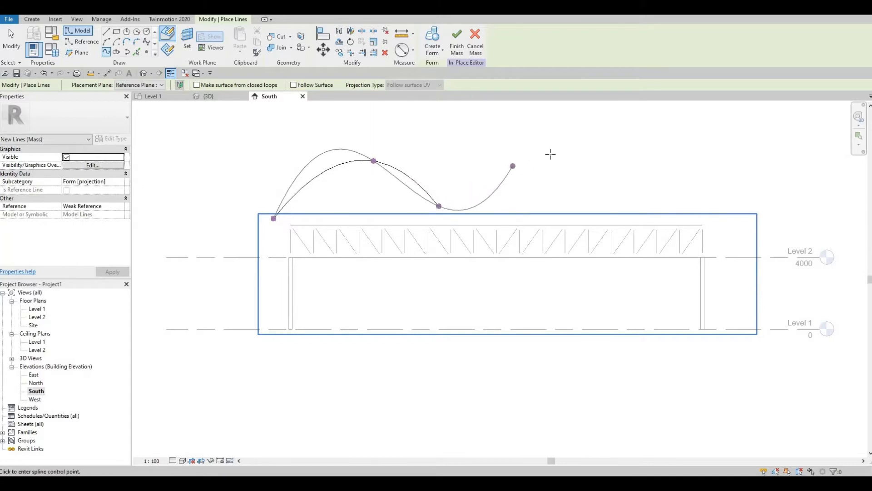
left_click(550, 152)
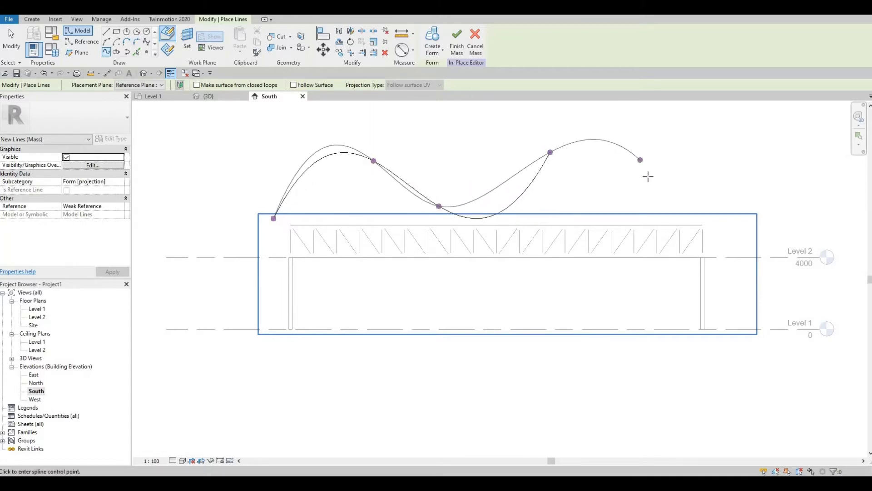
left_click(648, 177)
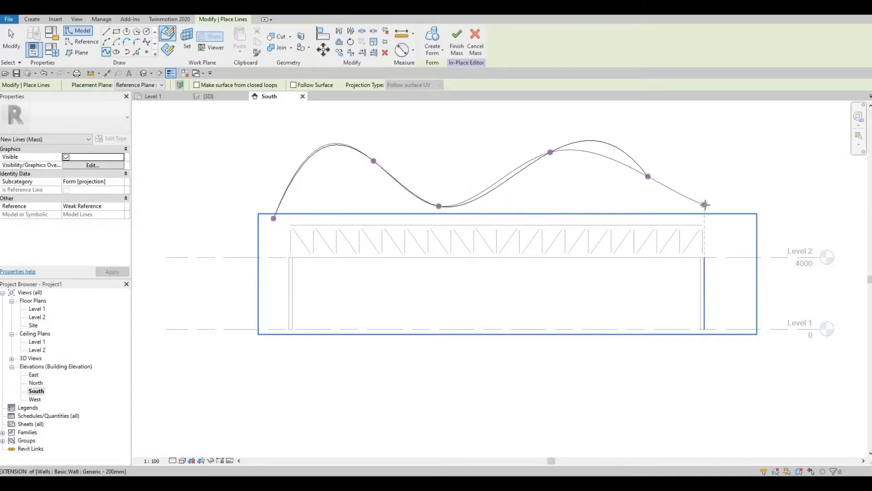
key("Escape")
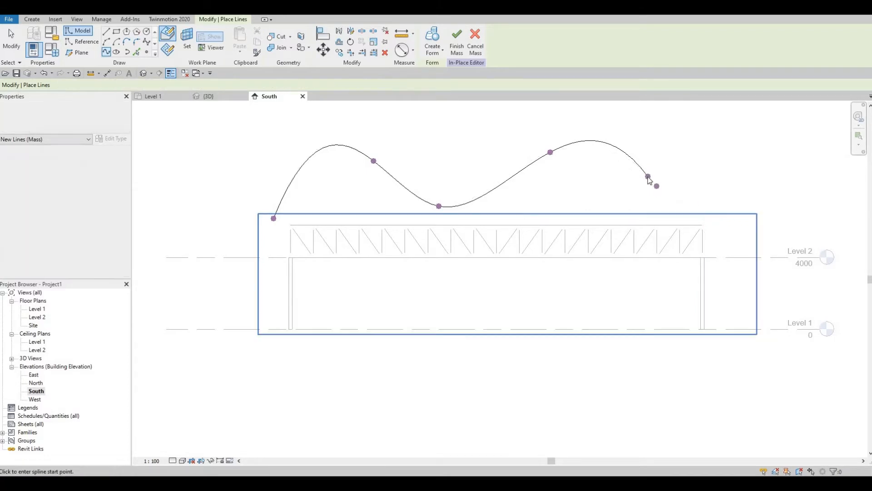
key("Escape")
Step: Move the spline's two end points just outside the truss ends, level with each other slightly above the top chord
left_click(648, 177)
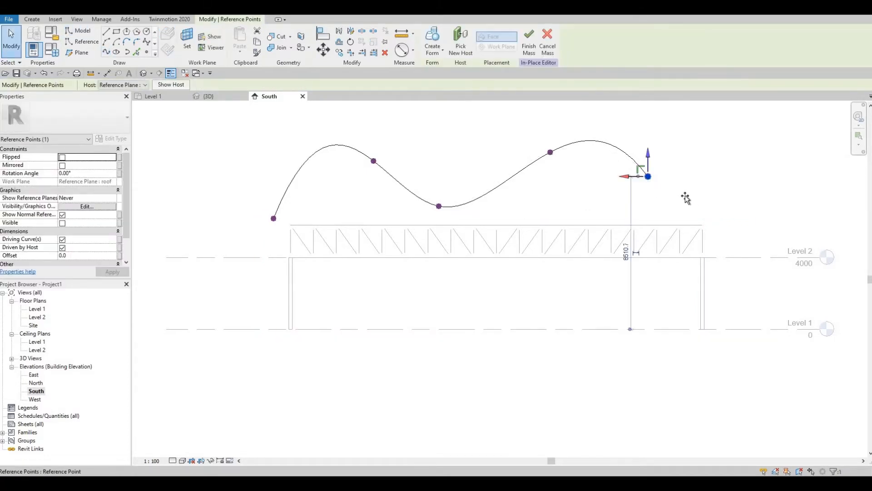
left_click_drag(647, 176, 711, 222)
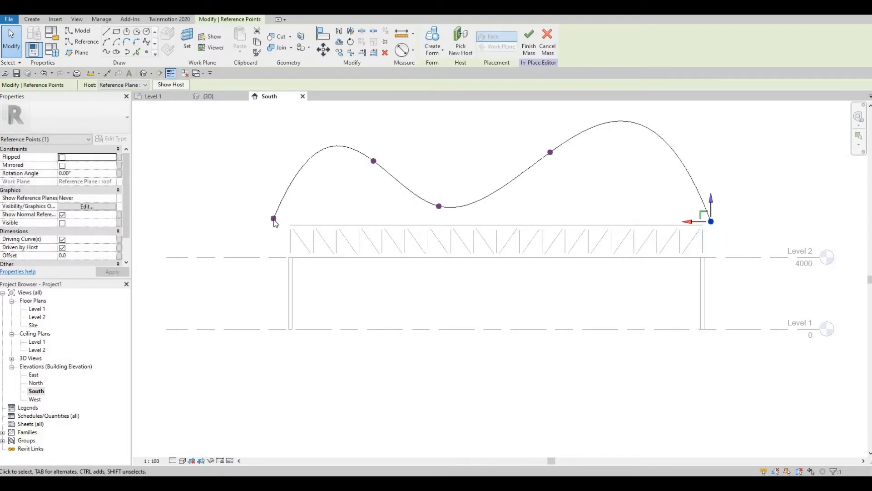
left_click_drag(274, 221, 281, 221)
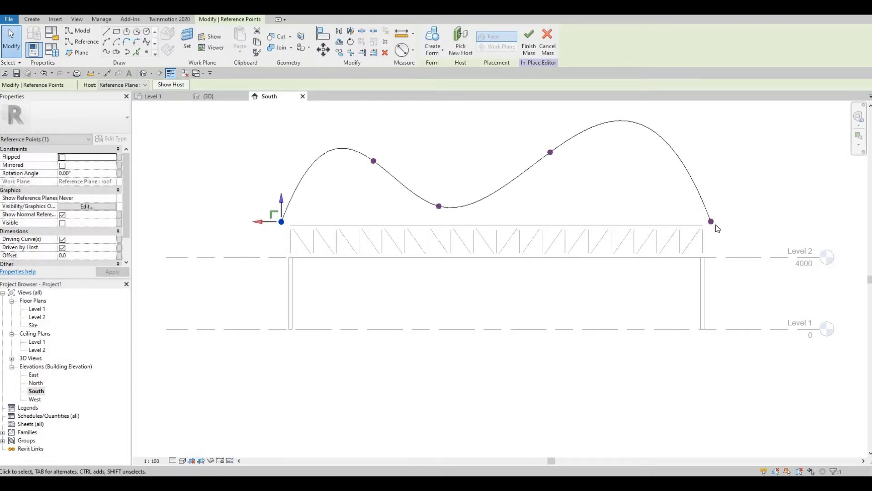
left_click(710, 221)
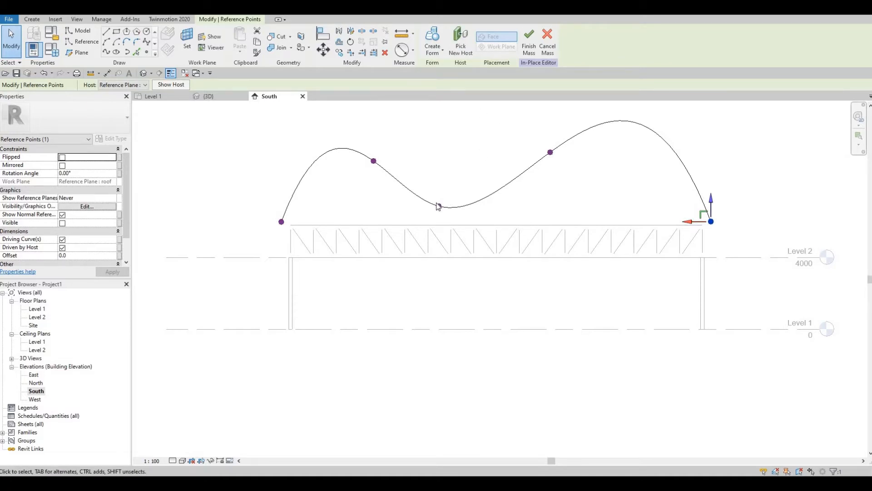
Step: Create a solid form from the wavy spline
left_click(459, 190)
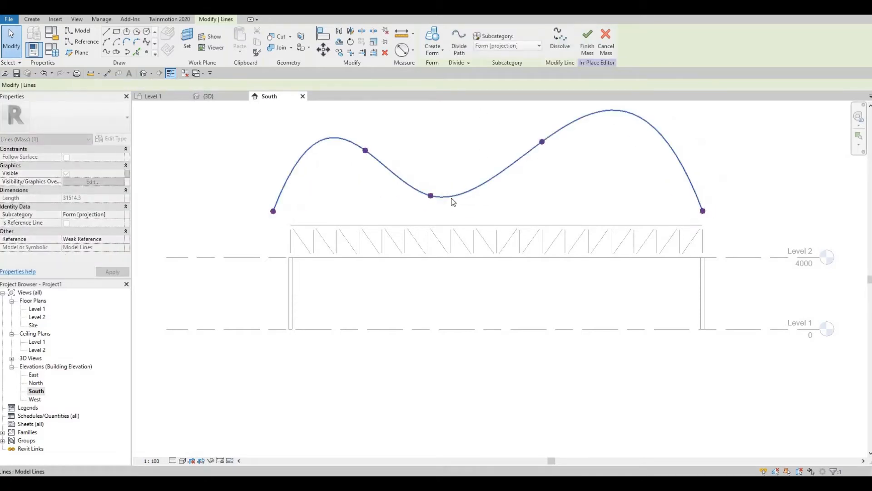
left_click(435, 54)
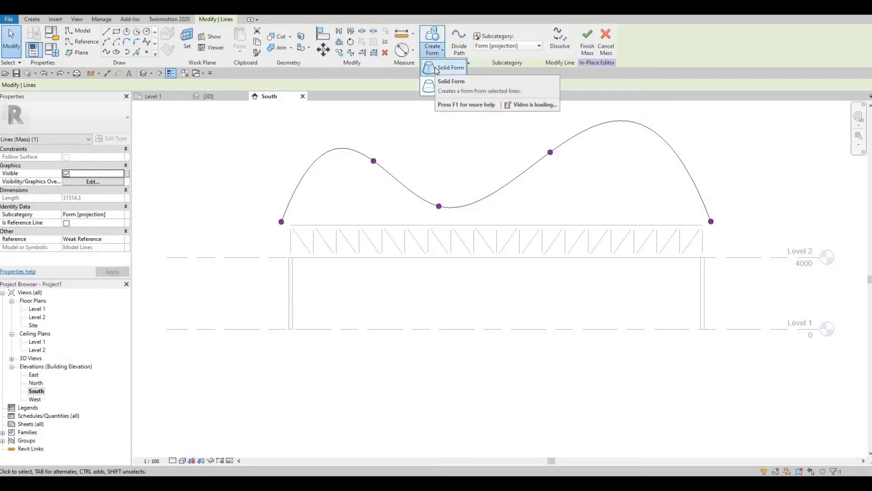
left_click(435, 68)
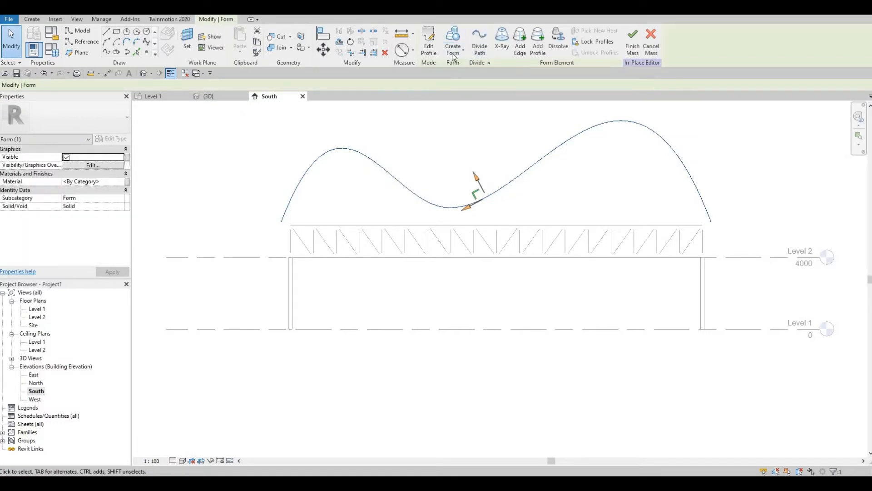
Step: In the 3D view, stretch the back curved edge of the roof form across and beyond the truss
left_click(218, 99)
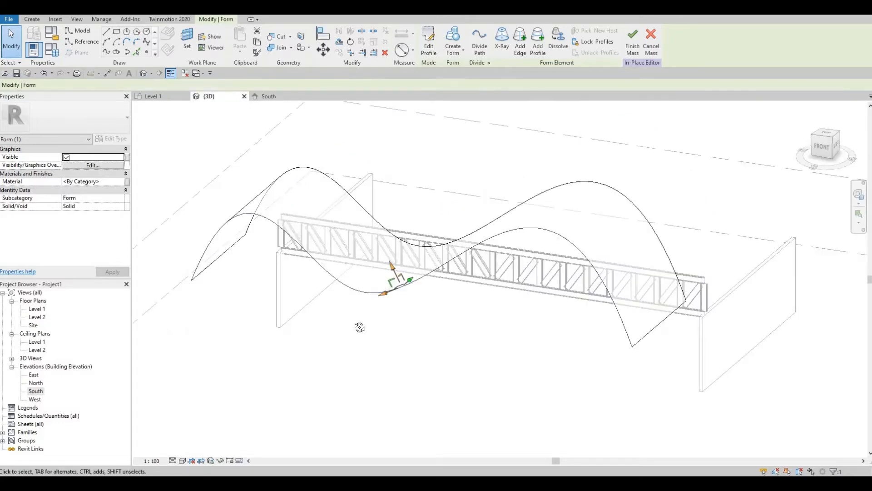
middle_click_drag(358, 324, 313, 312, "shift")
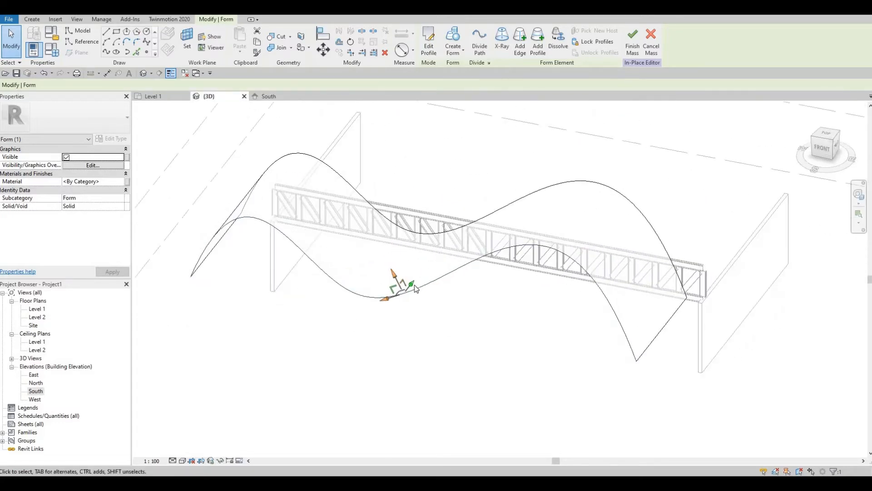
mouse_move(412, 283)
left_mouse_down()
mouse_move(439, 251)
mouse_move(416, 274)
left_mouse_up()
middle_click_drag(366, 340, 530, 237, "shift")
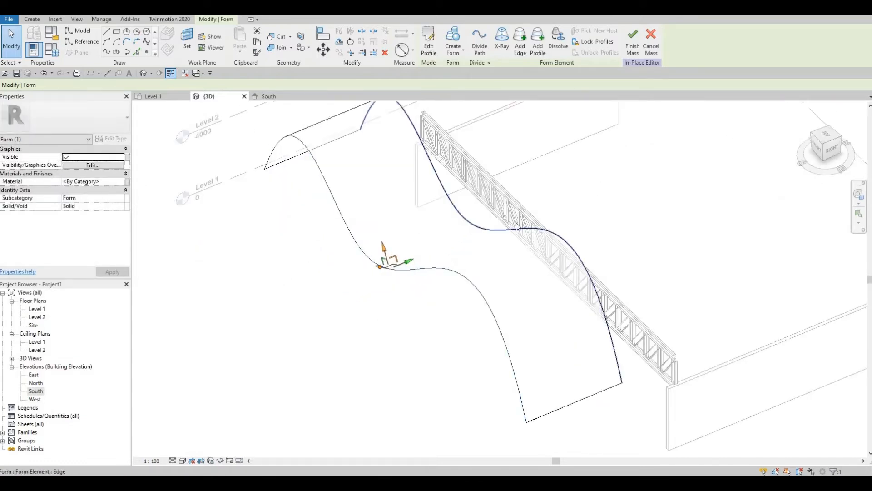
left_click(517, 226)
left_click_drag(555, 208, 547, 253)
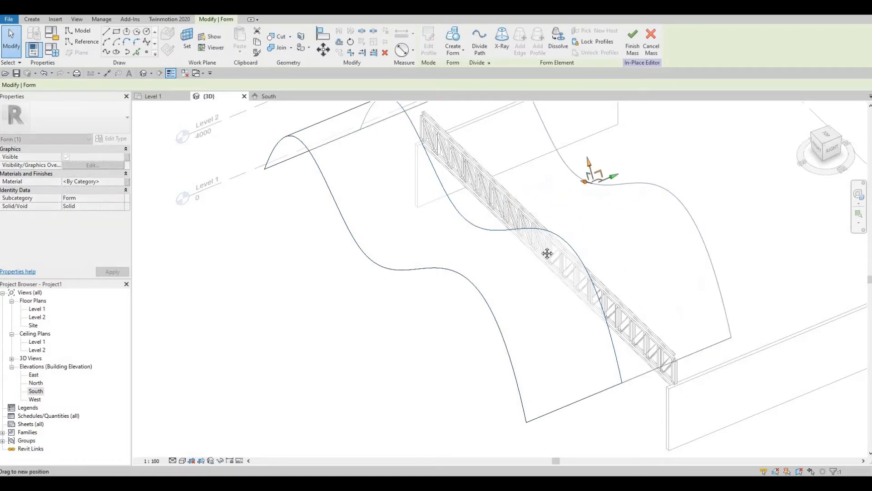
middle_click_drag(547, 253, 510, 258)
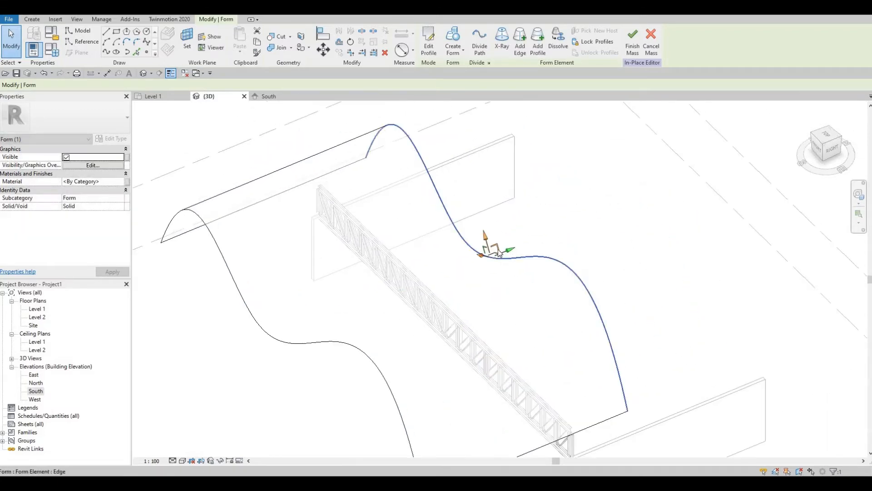
Step: In the Level 2 plan, extend the form's selected back edge to the far ends of the two walls
double_click(36, 309)
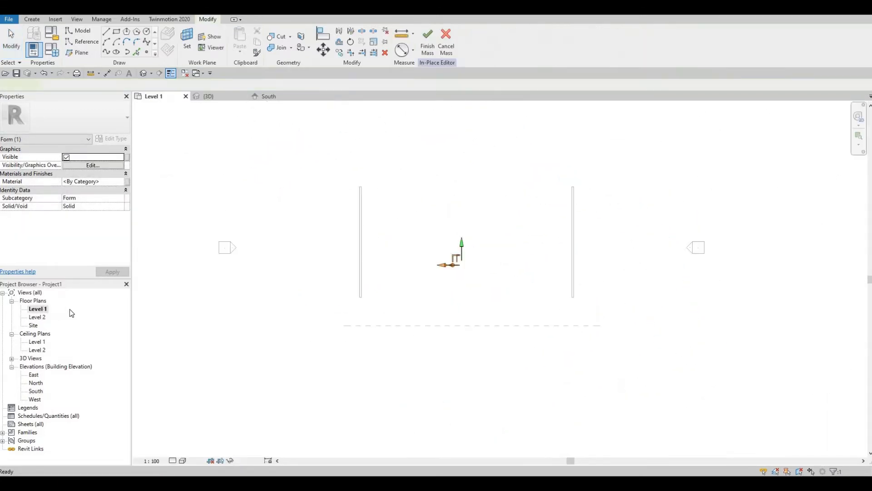
double_click(37, 317)
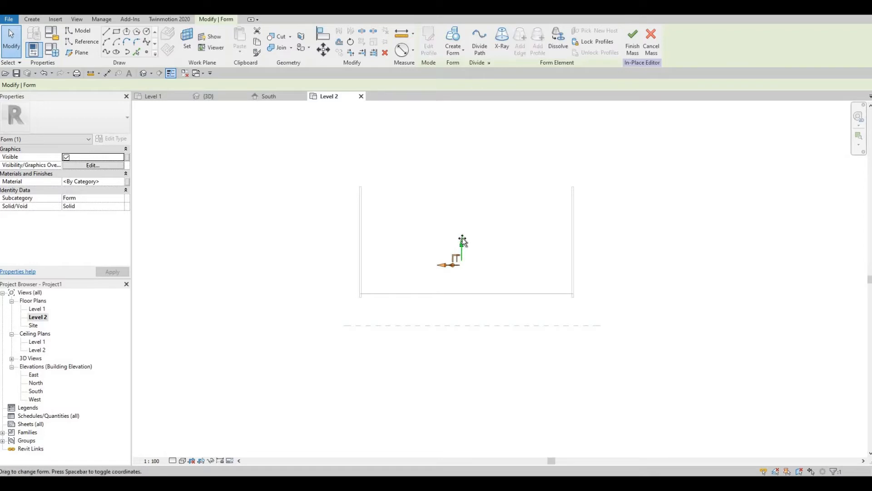
left_click_drag(461, 248, 466, 170)
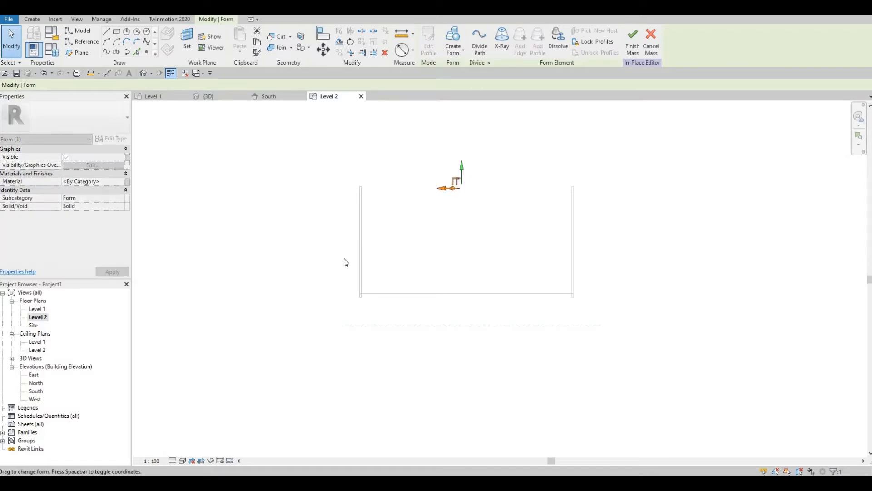
Step: Set the Level 2 plan's detail level to Fine and its visual style to Shaded
left_click(182, 460)
left_click(182, 452)
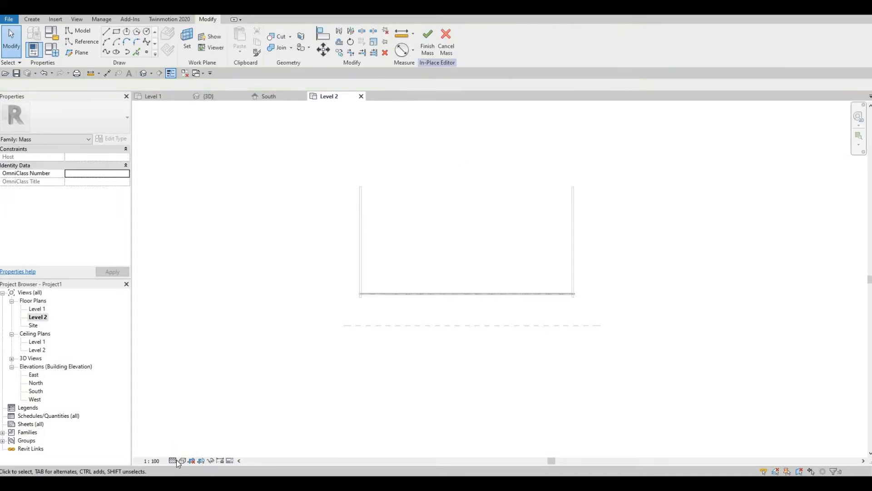
left_click(182, 460)
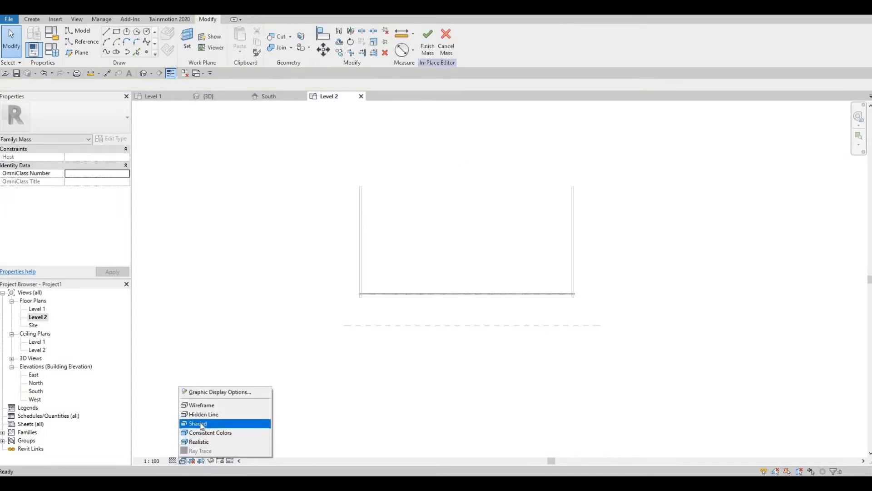
left_click(195, 423)
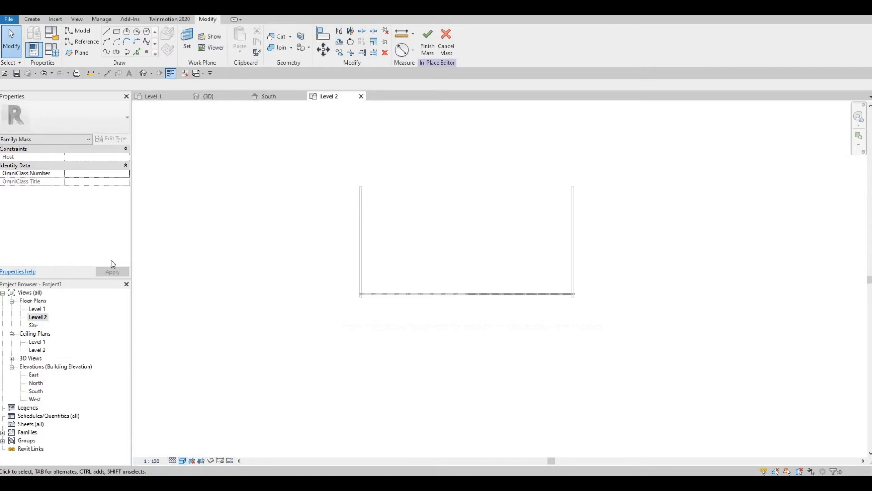
Step: In the Level 2 plan's view range, set the top, bottom and view depth levels to Unlimited
middle_click_drag(197, 271, 225, 261)
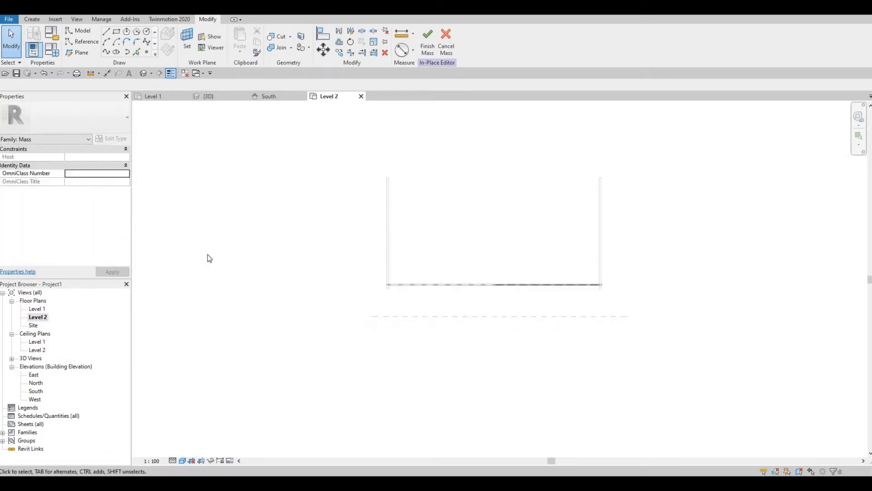
left_click(43, 319)
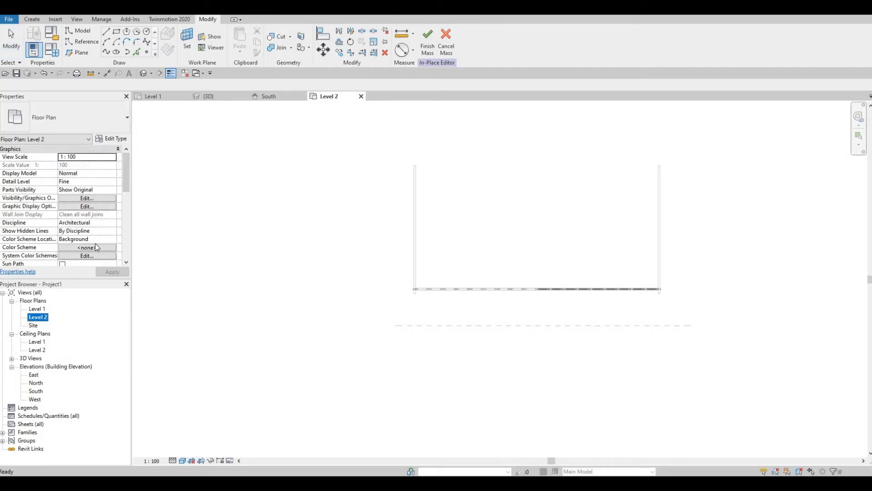
scroll(85, 244, "down", 2)
scroll(87, 230, "down", 1)
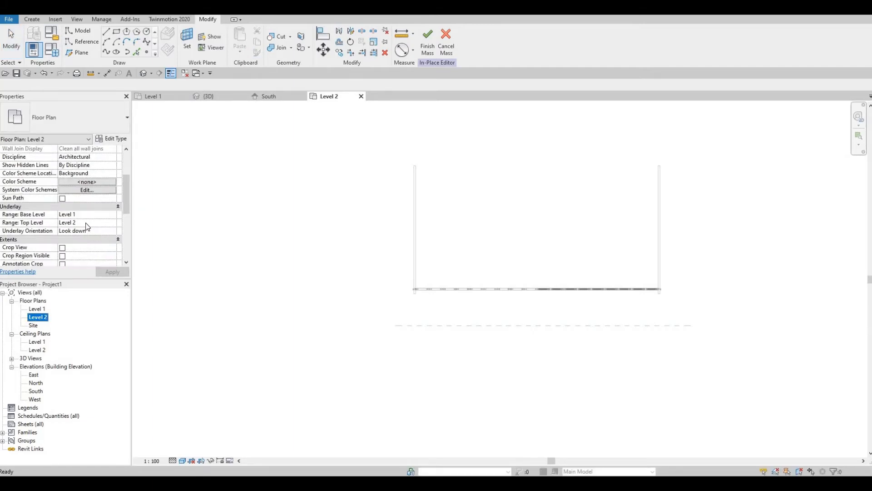
scroll(84, 229, "down", 2)
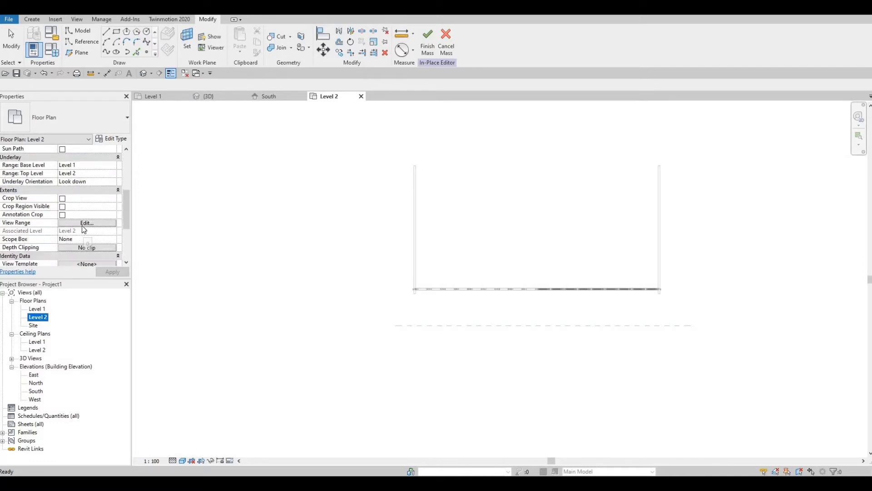
left_click(86, 222)
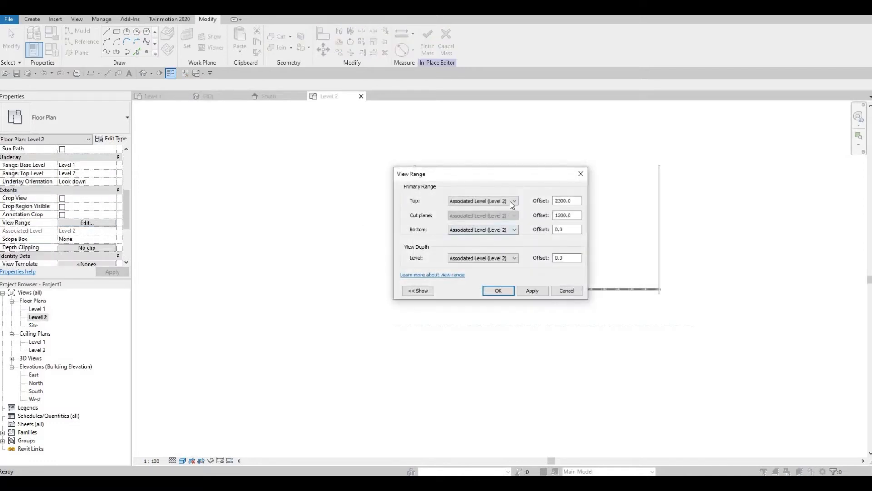
left_click(512, 204)
left_click(501, 221)
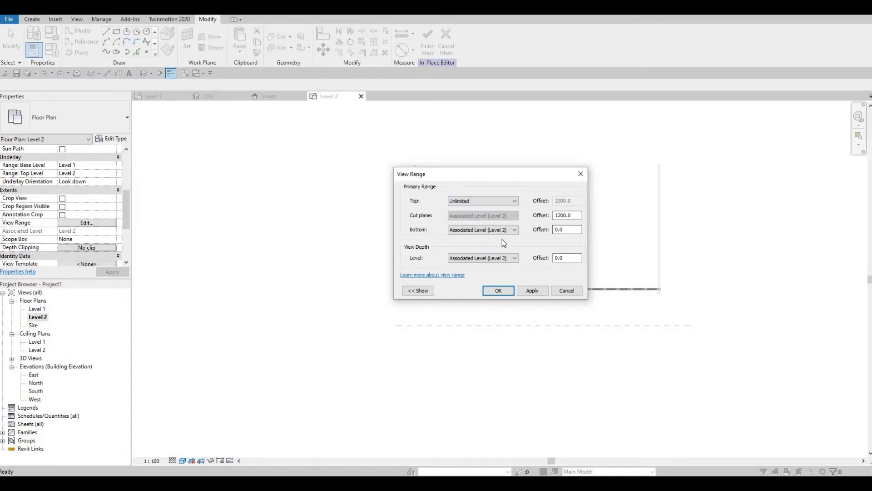
left_click(504, 230)
left_click(502, 251)
left_click(505, 258)
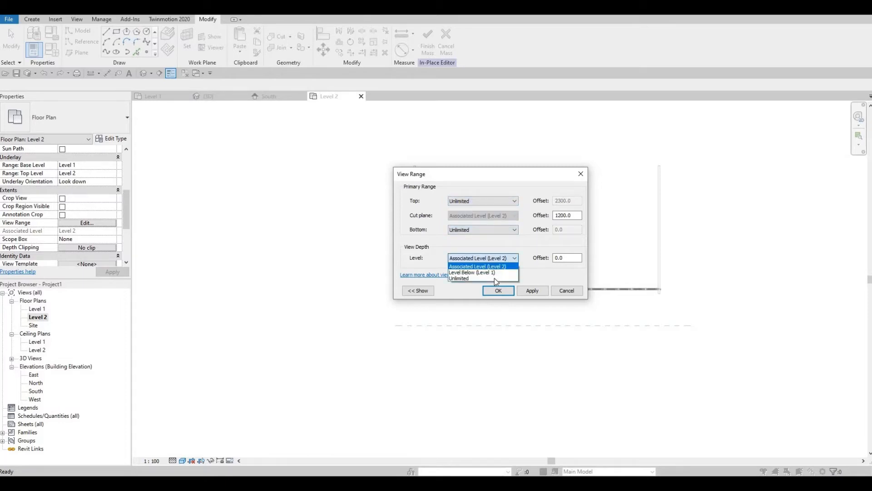
left_click(495, 278)
Step: Set the view range's cut plane offset to 10000 and apply the view range to the plan
double_click(567, 215)
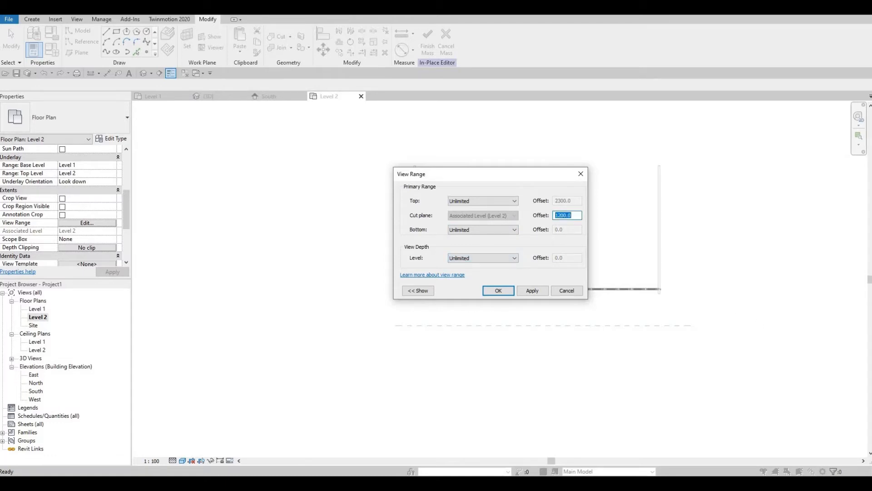
type("10000")
left_click(500, 291)
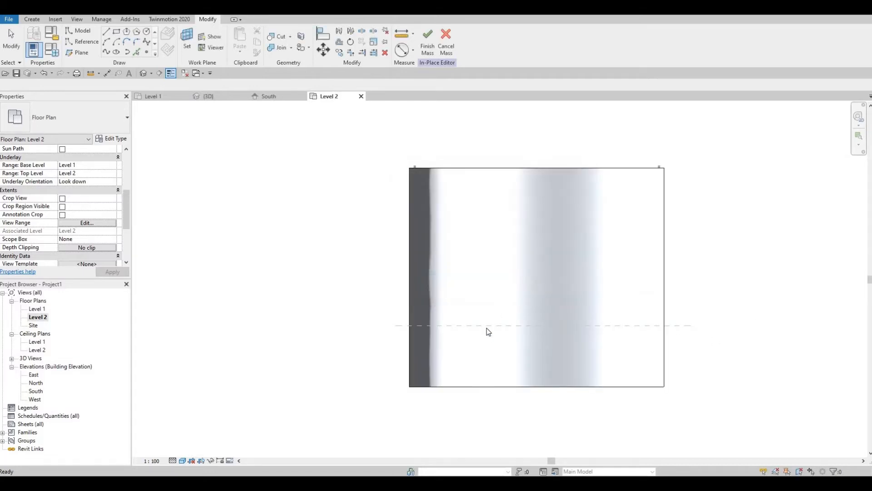
Step: Set the plan's visual style to Hidden Line and pull the form's front edge back to the near ends of the walls
left_click(480, 383)
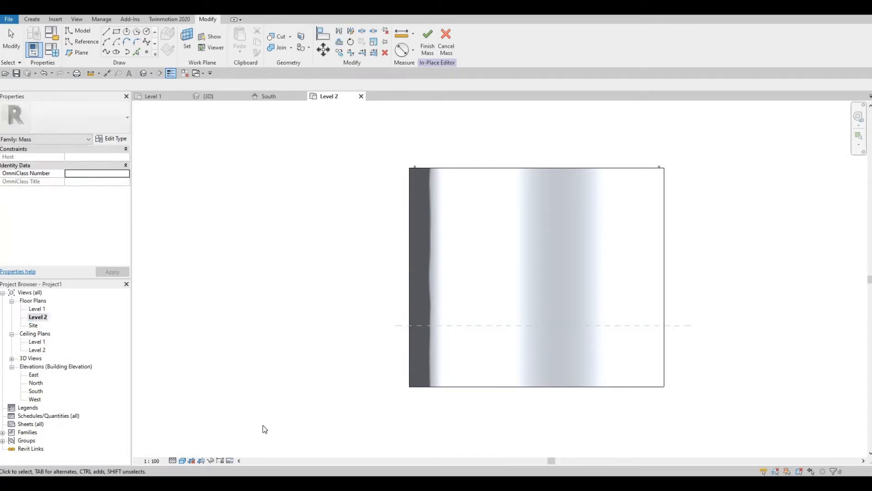
left_click(184, 462)
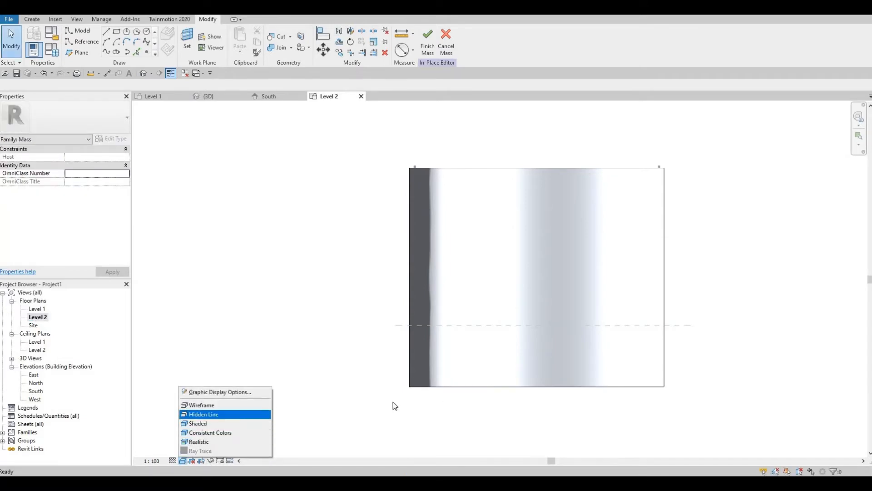
left_click(453, 392)
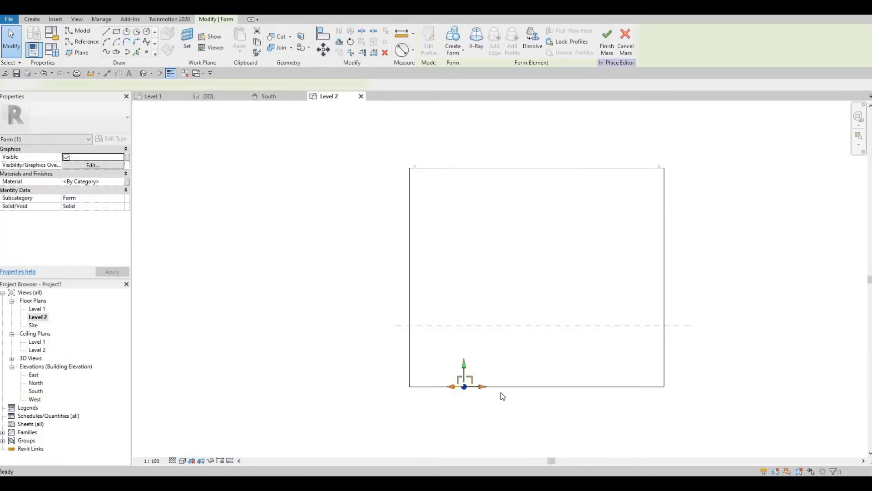
left_click(500, 391)
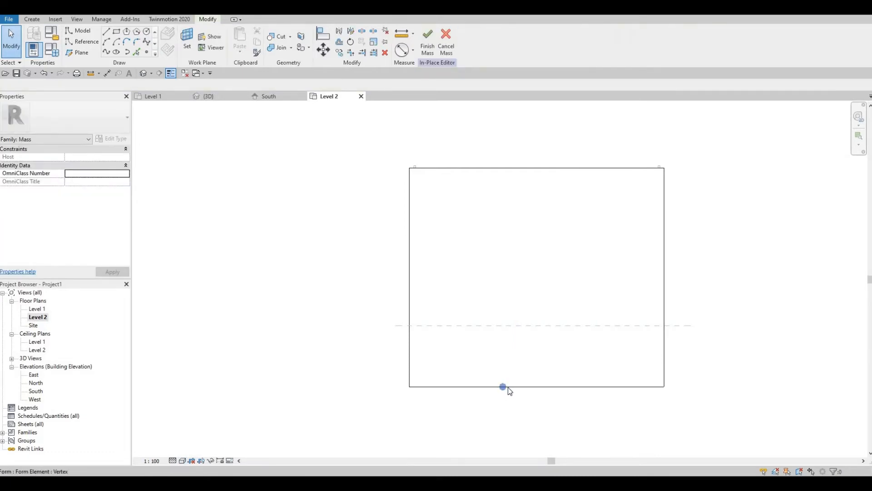
left_click(509, 387)
left_click_drag(523, 383, 492, 294)
Step: Switch the plan to Wireframe and extend the form's back and front edges slightly beyond the ends of the walls
left_click(182, 460)
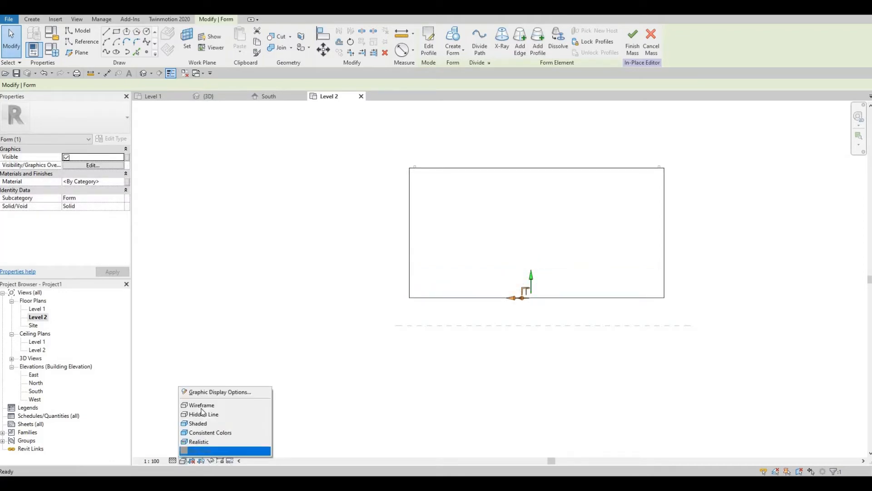
middle_click_drag(527, 186, 511, 235)
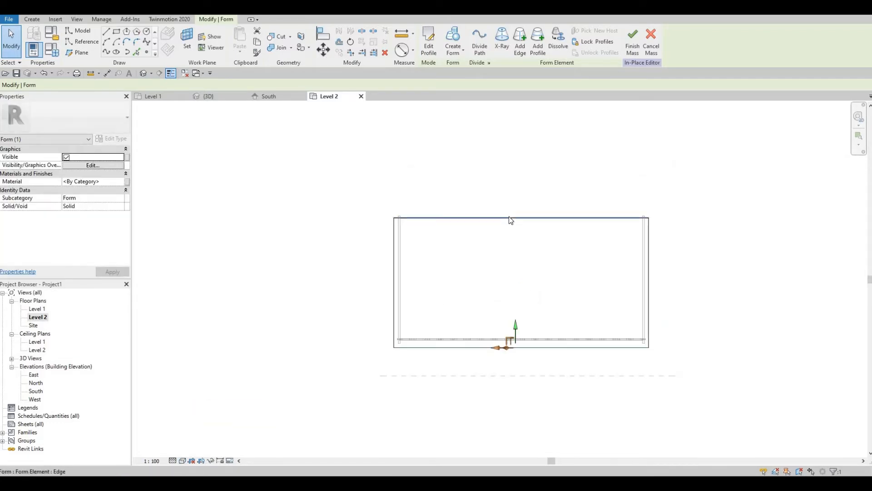
left_click(510, 218)
left_click_drag(515, 189, 517, 181)
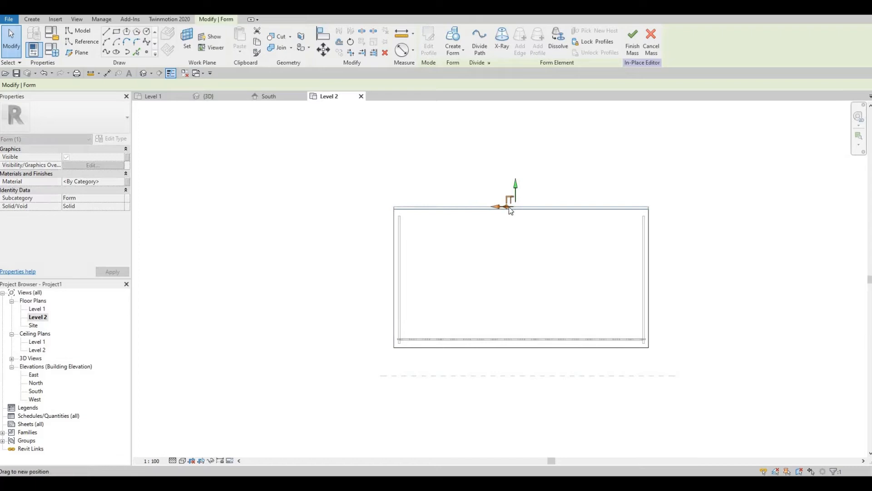
left_click(513, 348)
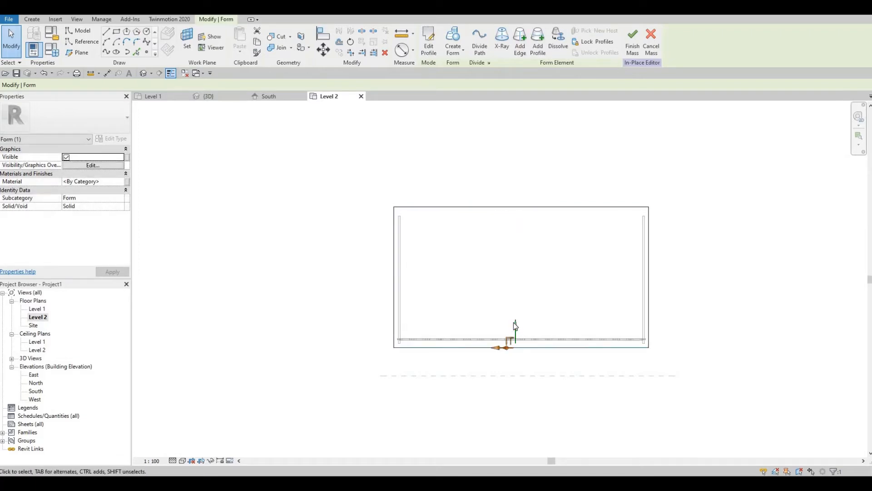
left_click_drag(515, 326, 515, 327)
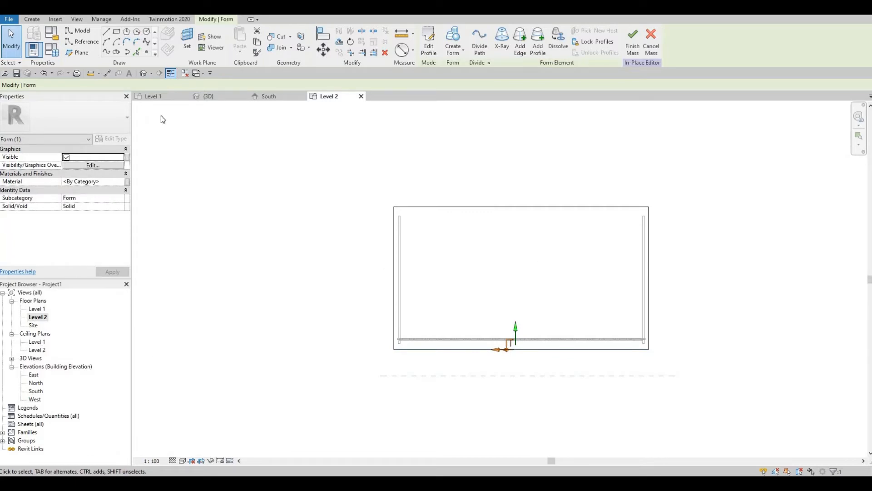
Step: In the 3D view, check the form above the truss and finish the in-place mass
left_click(209, 96)
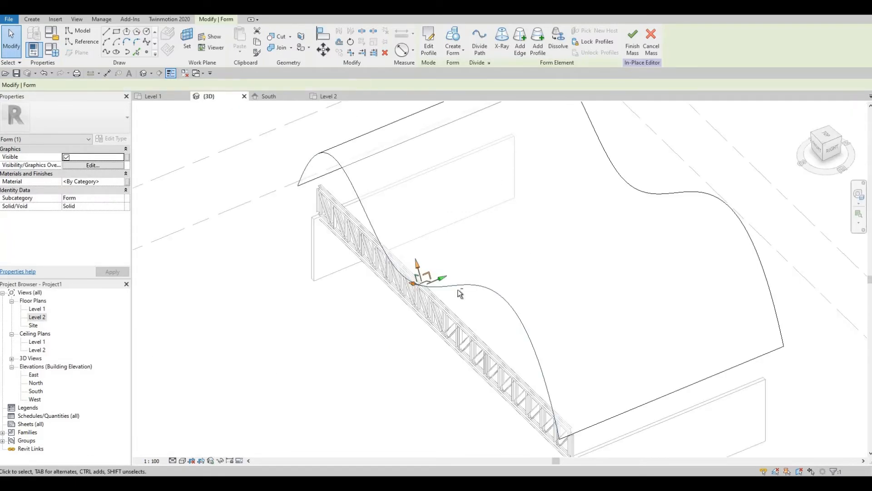
middle_click_drag(574, 216, 632, 191, "shift")
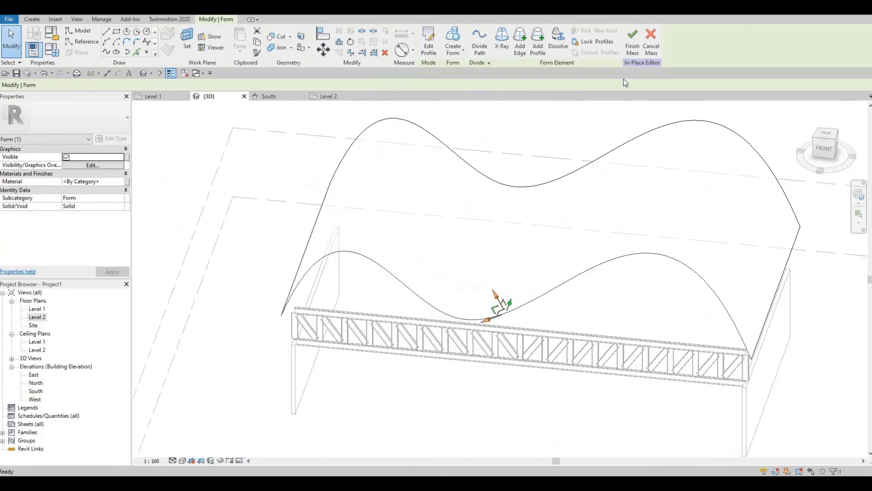
left_click(634, 44)
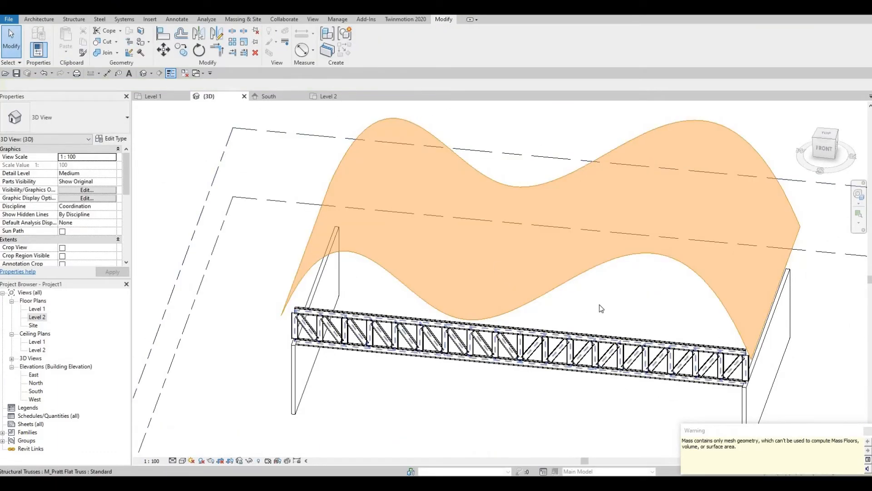
left_click(391, 404)
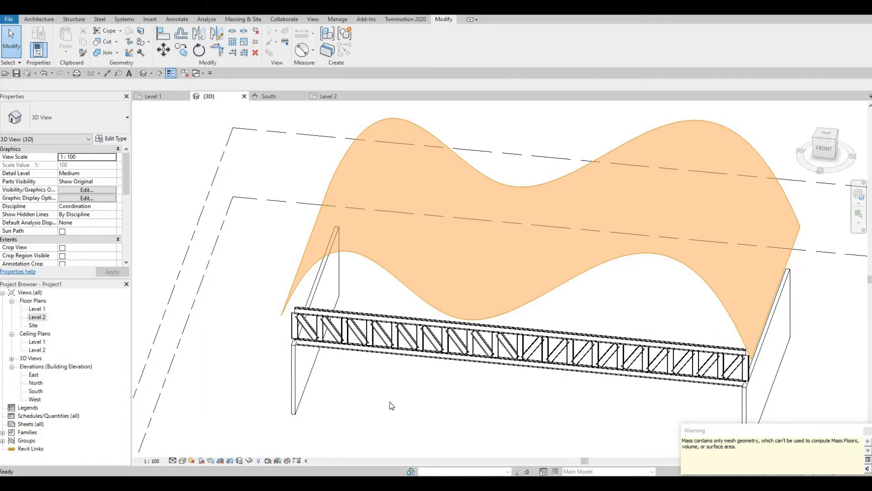
Step: Create a Generic Roof - 300mm by face on the wavy surface of the mass
left_click(244, 20)
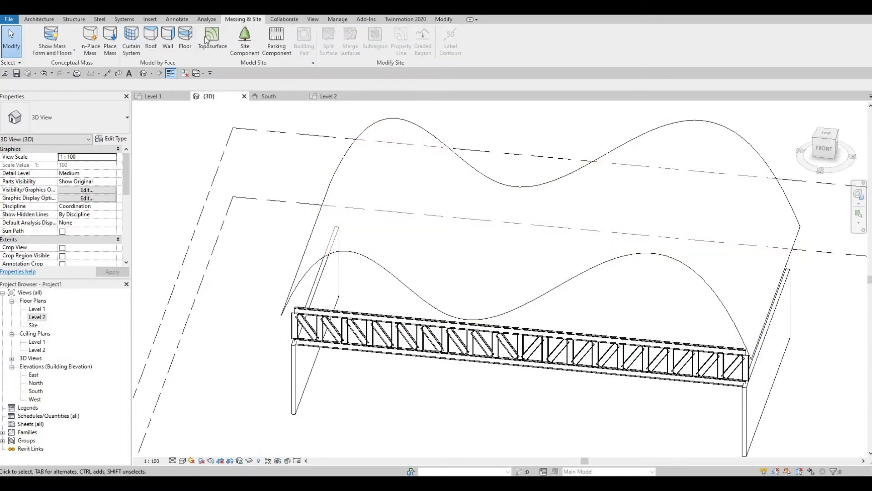
left_click(151, 41)
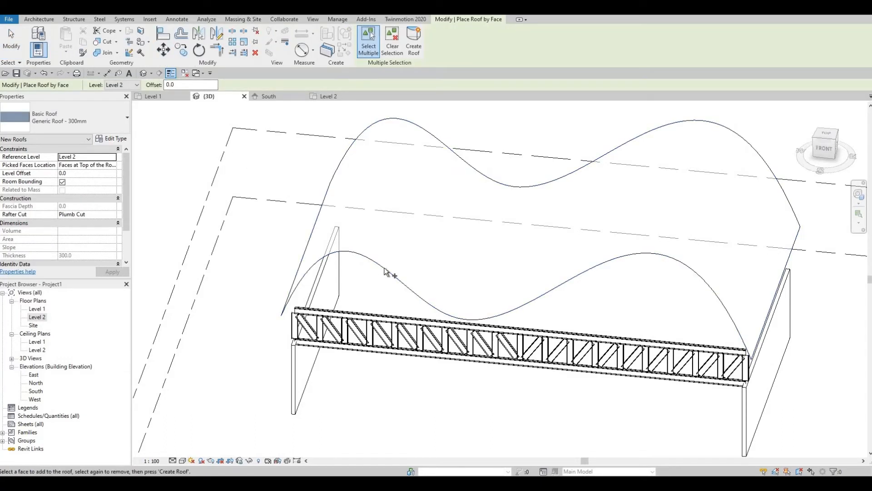
left_click(392, 275)
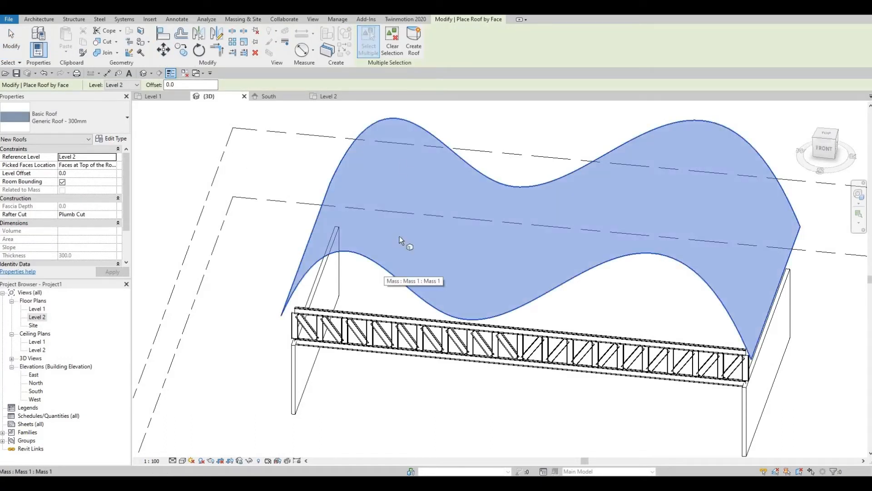
left_click(413, 45)
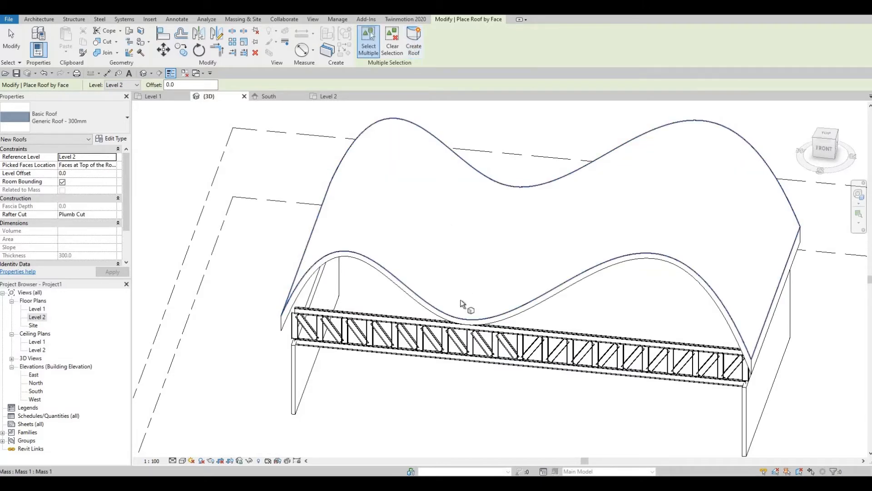
middle_click_drag(468, 302, 460, 234, "shift")
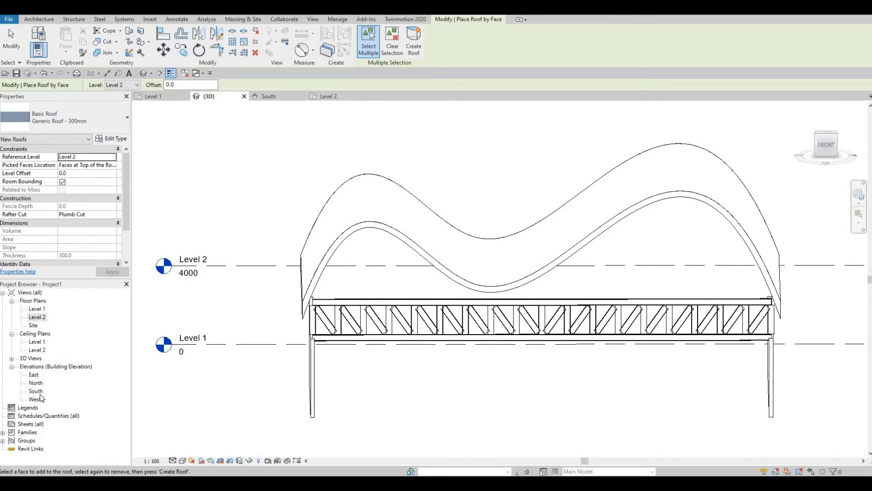
Step: Open the South elevation and set its detail level to Fine
double_click(36, 391)
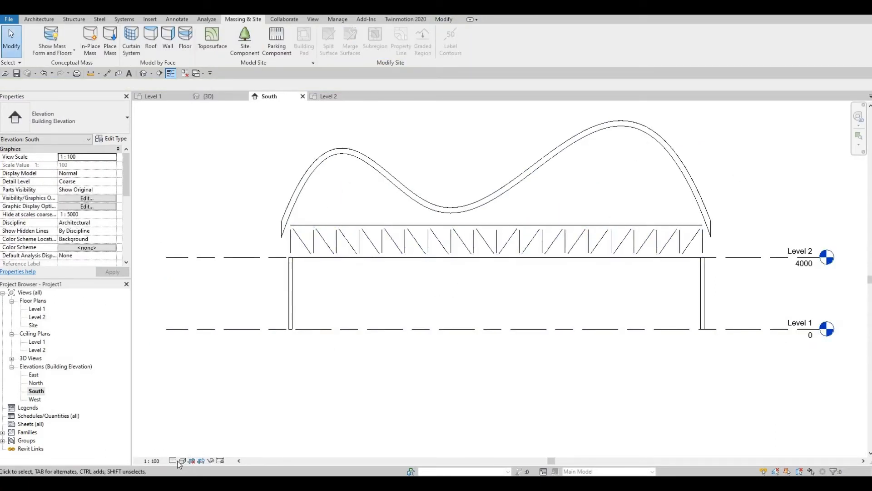
left_click(172, 460)
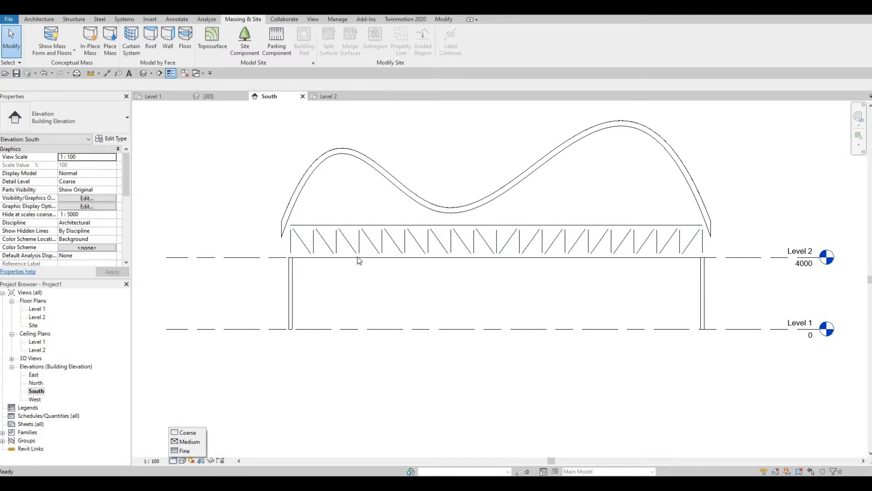
left_click(178, 451)
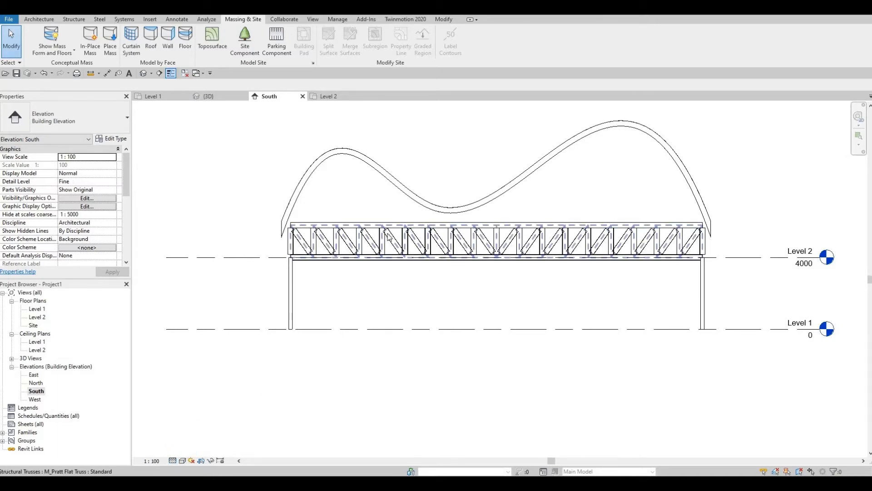
Step: Attach the top of the M_Pratt Flat Truss to the wavy roof above it
scroll(447, 207, "up", 5)
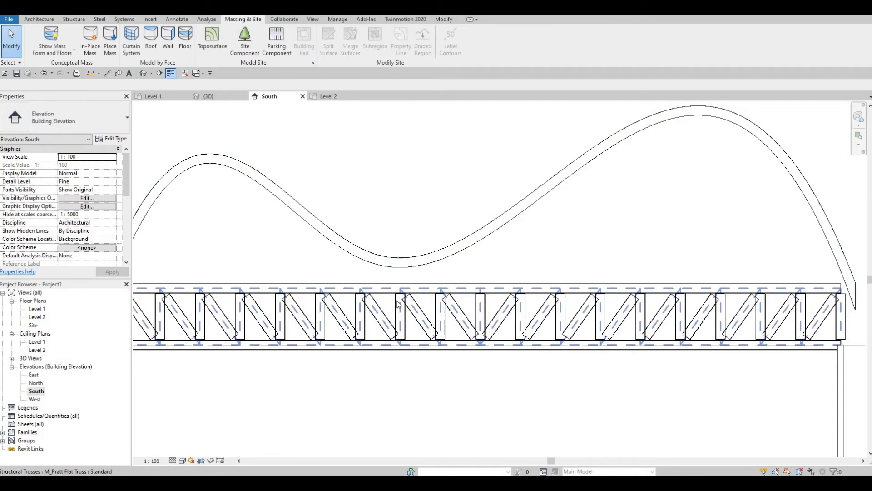
left_click(398, 303)
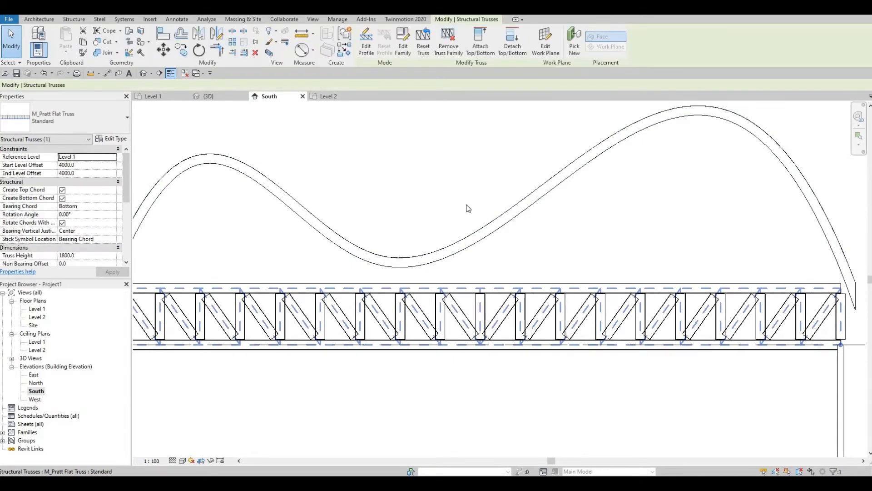
middle_click_drag(493, 151, 524, 136)
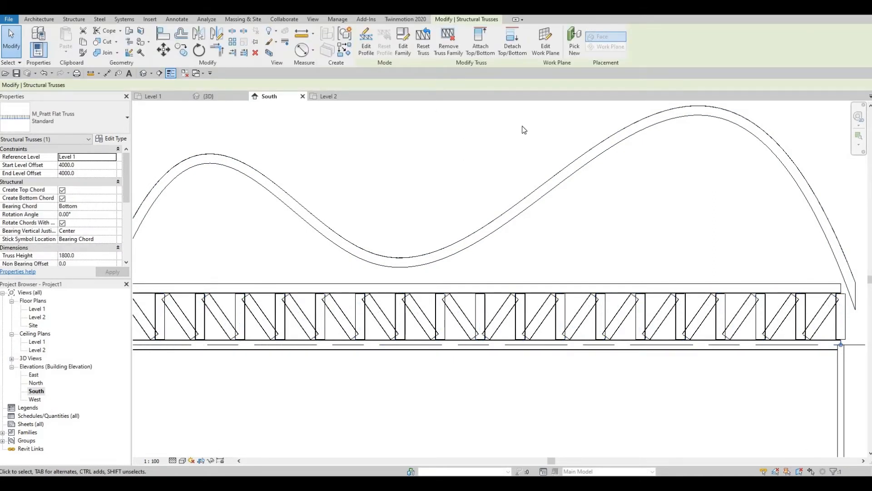
left_click(483, 44)
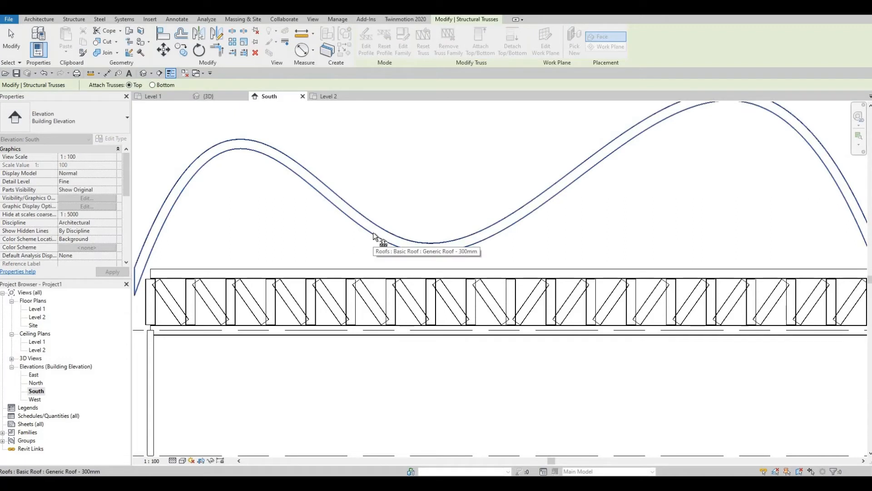
left_click(330, 200)
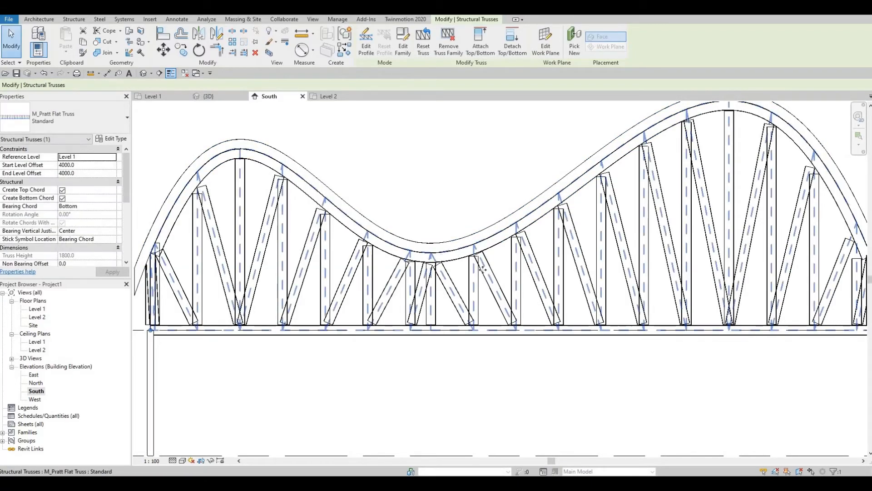
Step: Examine how the truss's web members meet the wavy top chord along the span and at the truss's left end
scroll(443, 262, "down", 1)
middle_click_drag(560, 236, 522, 218)
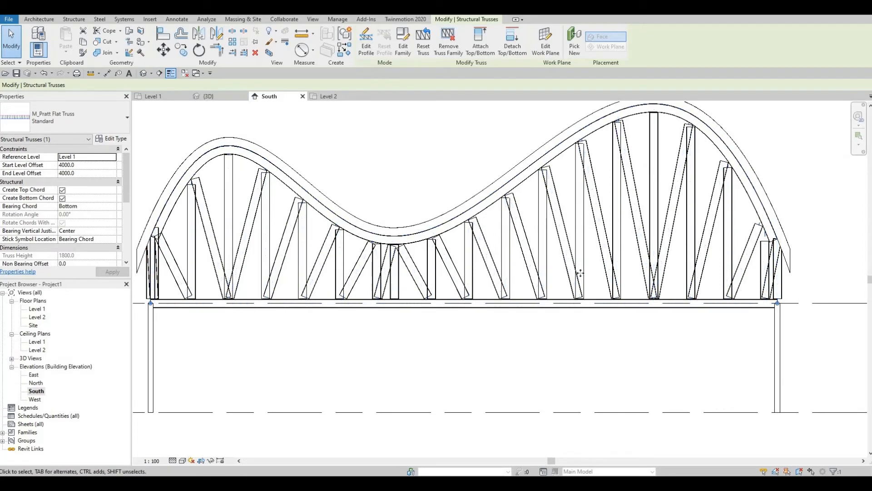
scroll(594, 242, "up", 1)
scroll(468, 281, "up", 1)
scroll(468, 281, "up", 2)
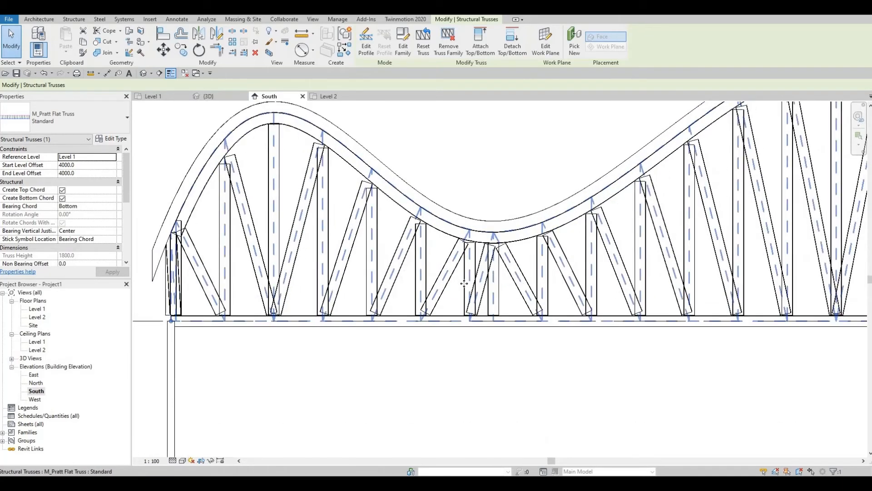
scroll(489, 265, "up", 1)
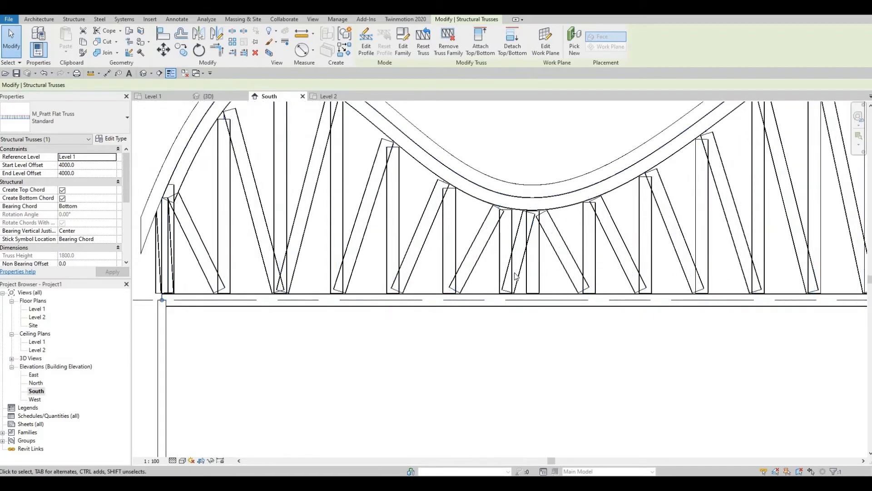
scroll(512, 275, "down", 1)
scroll(555, 280, "down", 1)
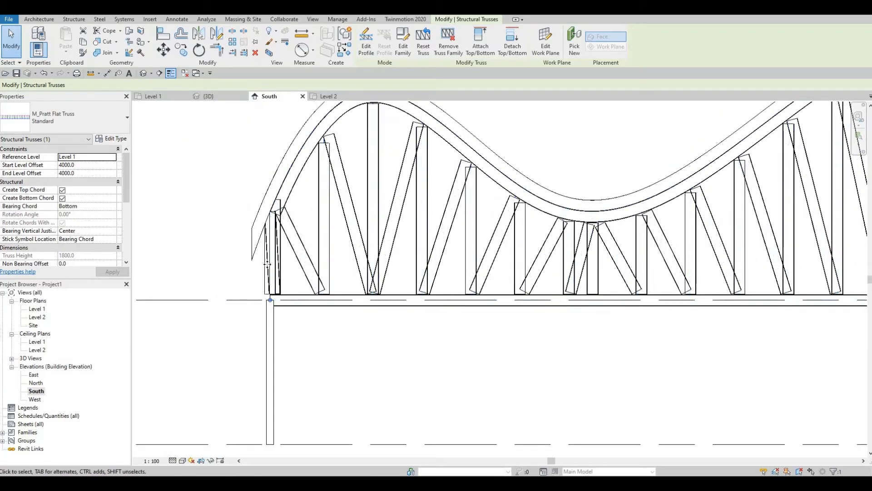
Step: Try to delete the slightly leaning web member at the truss's left end
scroll(280, 271, "up", 2)
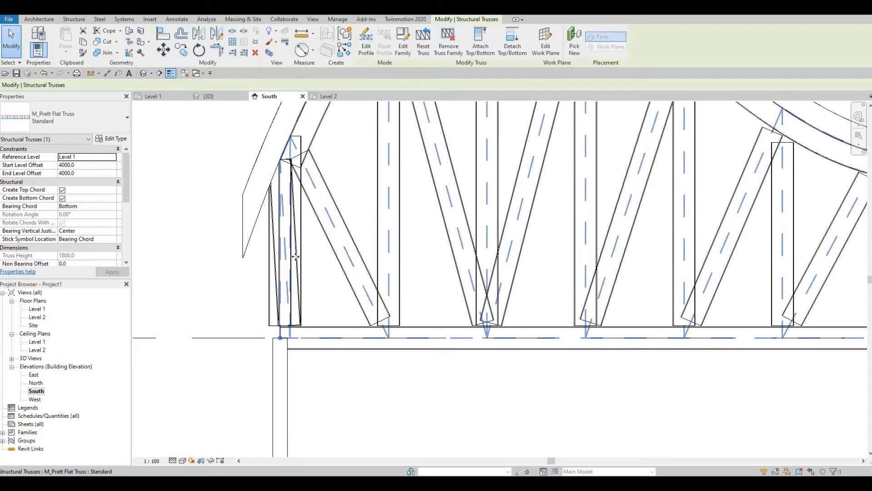
key("Tab")
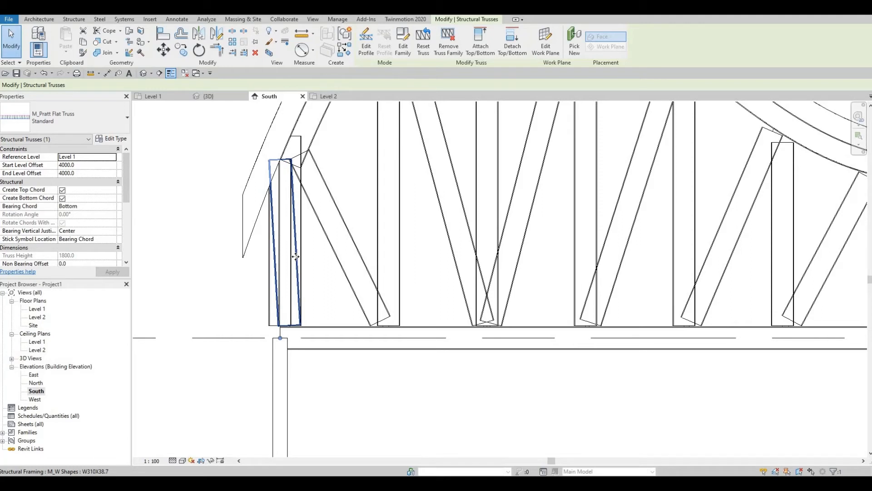
left_click(296, 257)
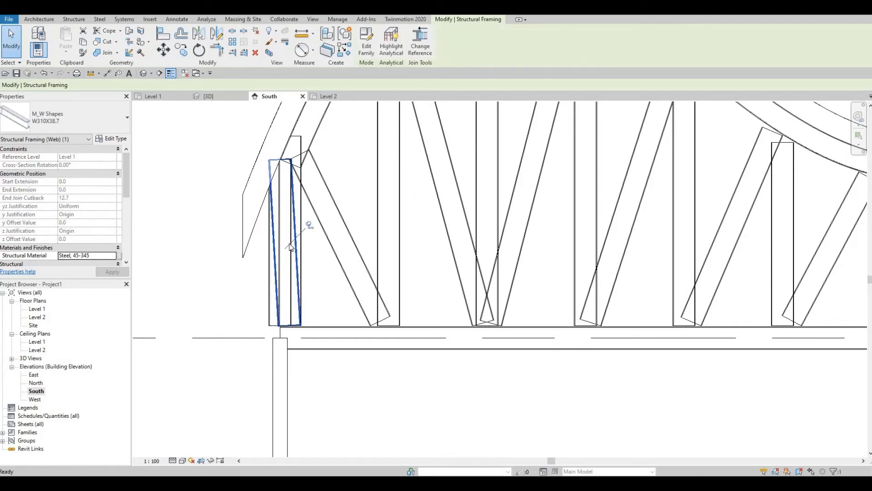
key("Delete")
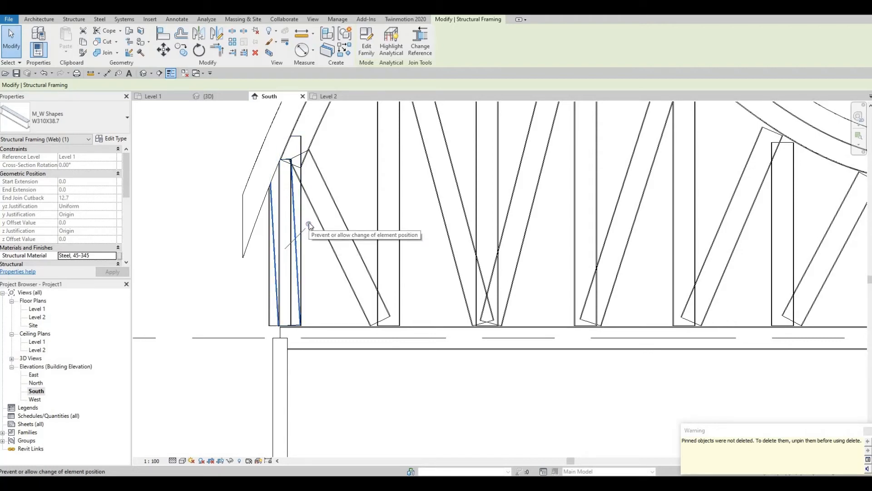
Step: Unpin all members of the truss together with the roof above it, and clear the selection
scroll(309, 260, "down", 6)
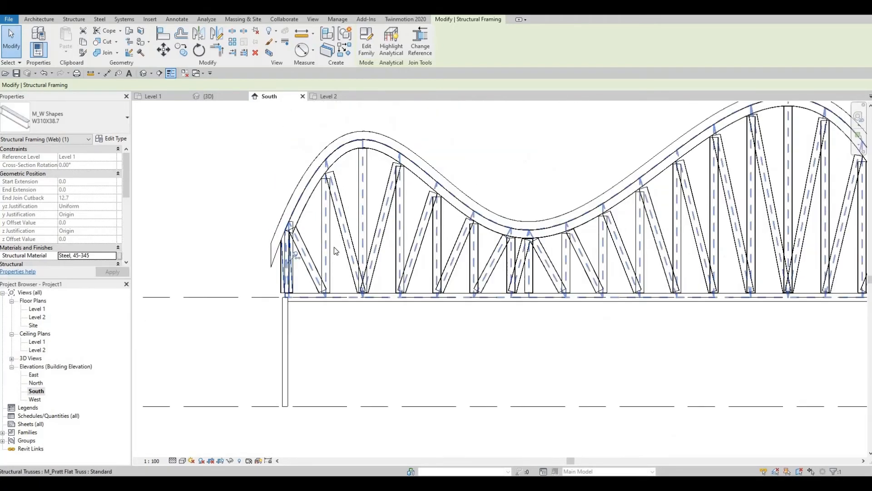
left_click(255, 168)
left_click_drag(246, 154, 661, 302)
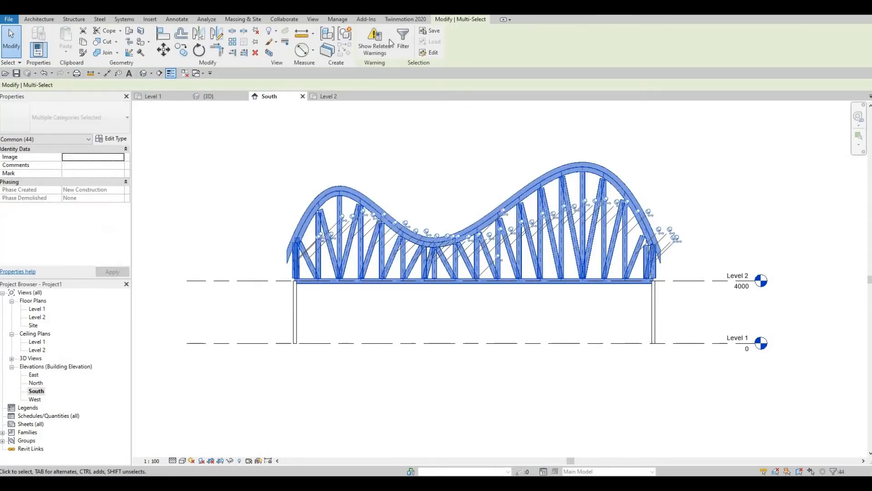
left_click(257, 32)
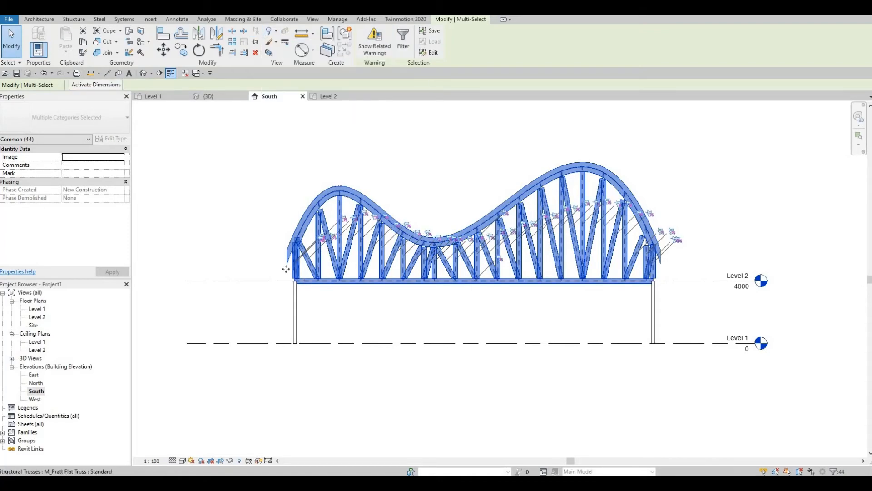
scroll(291, 263, "up", 5)
key("Escape")
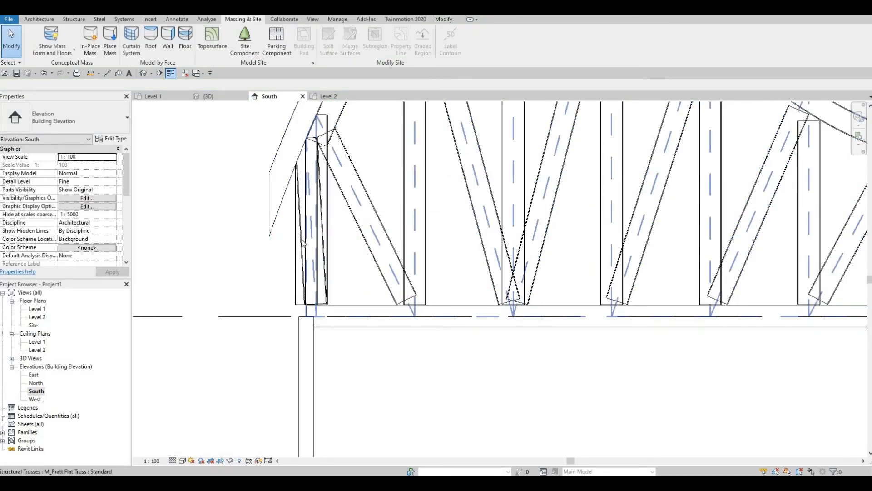
Step: Delete the leaning web member and the inner of the two crowded vertical web members at the truss's left end
key("Tab")
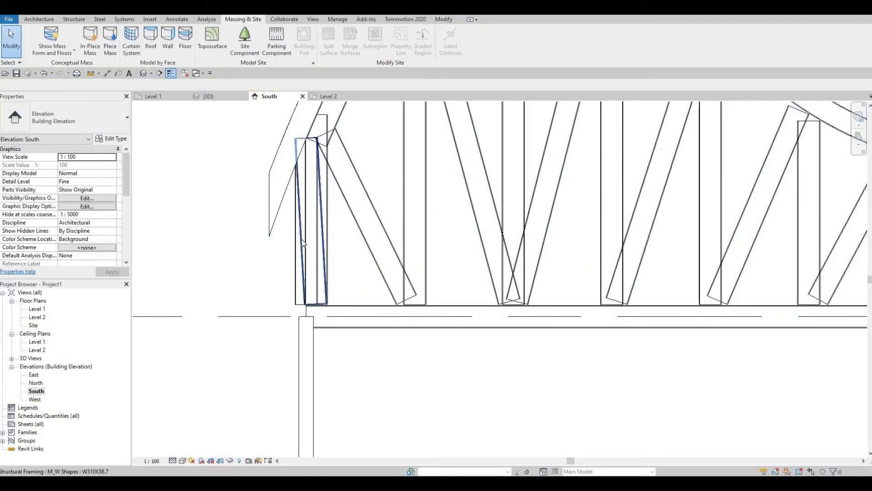
left_click(303, 243)
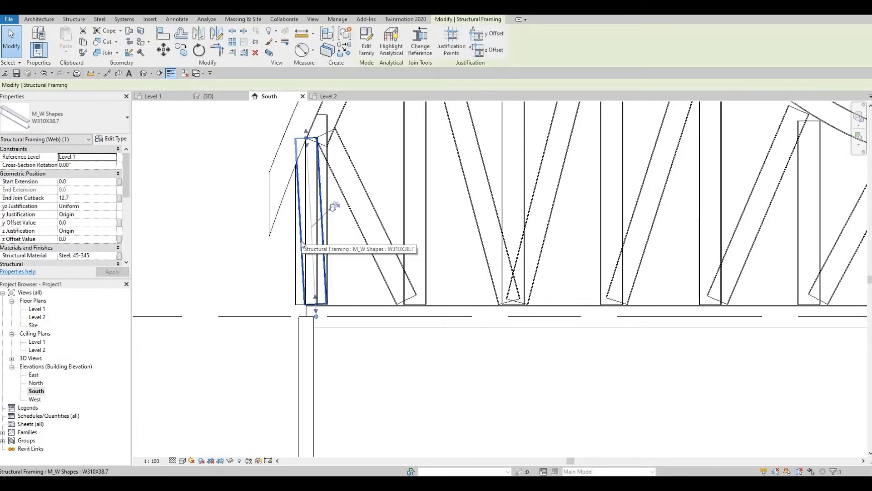
left_click(323, 240)
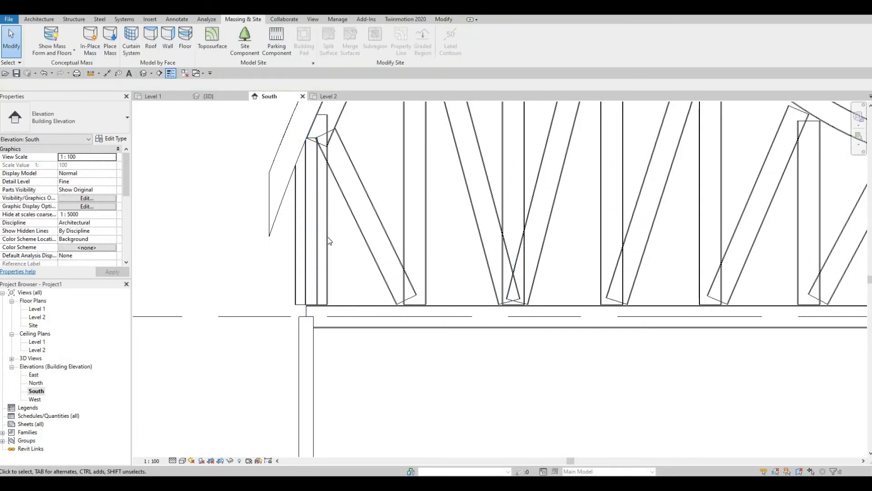
middle_click_drag(328, 236, 320, 240)
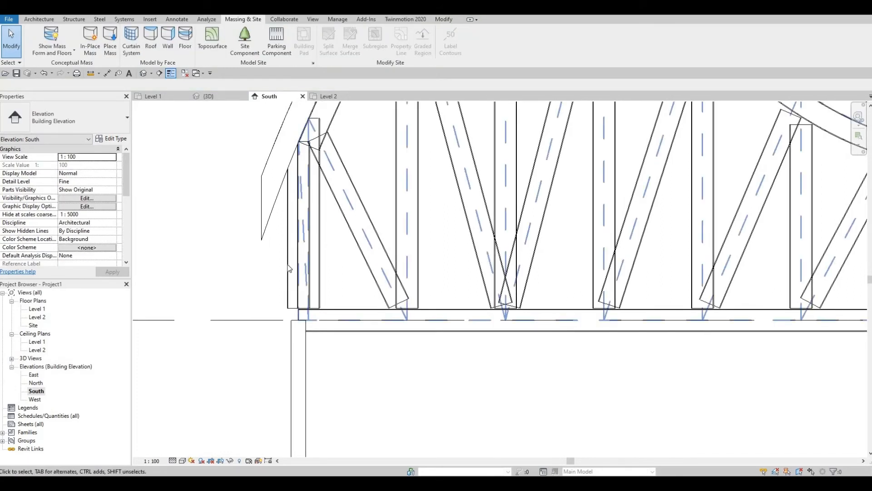
key("Tab")
left_click(320, 255)
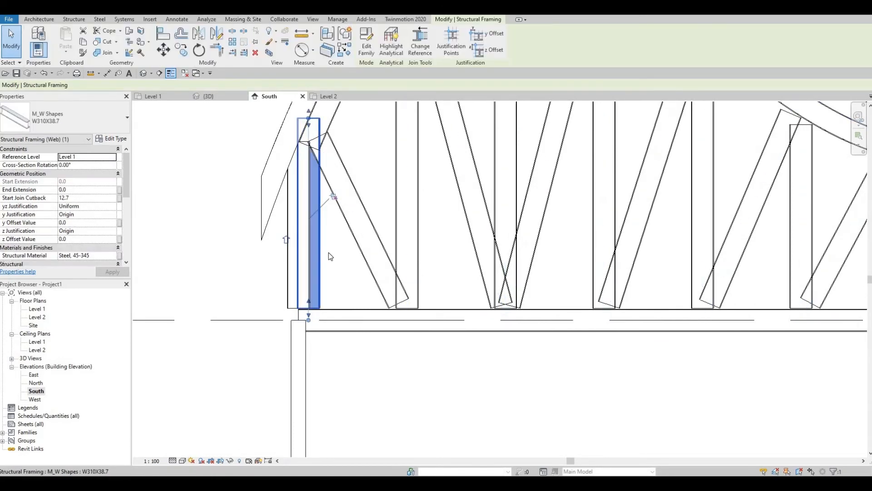
left_click(346, 252)
Step: Delete the steep diagonal web member between the last two verticals at the truss's right end
scroll(348, 251, "down", 2)
scroll(331, 257, "down", 3)
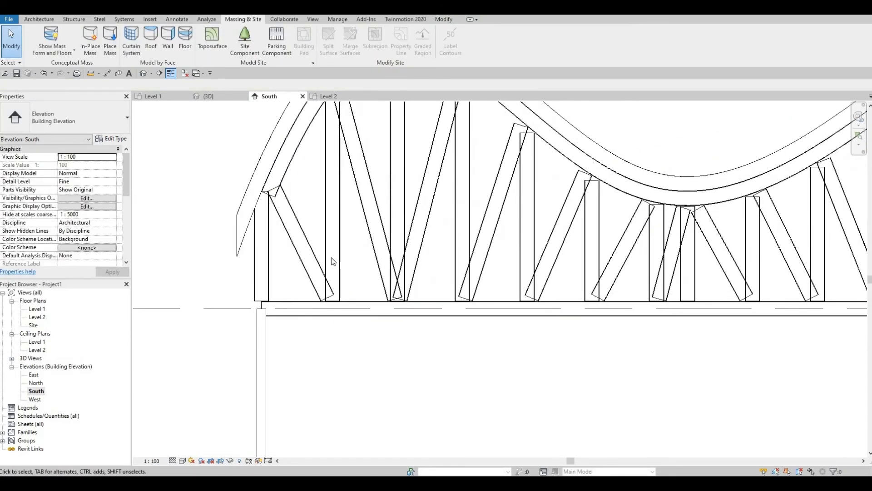
scroll(650, 257, "up", 2)
scroll(651, 257, "up", 2)
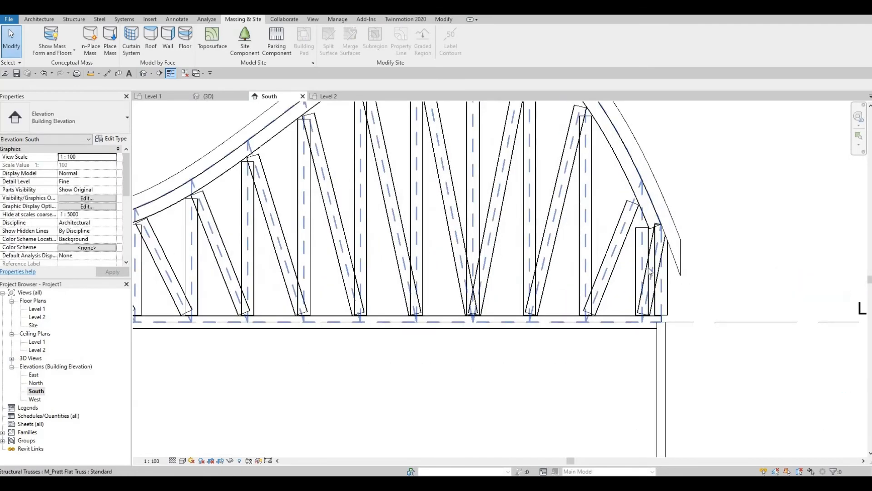
key("Tab")
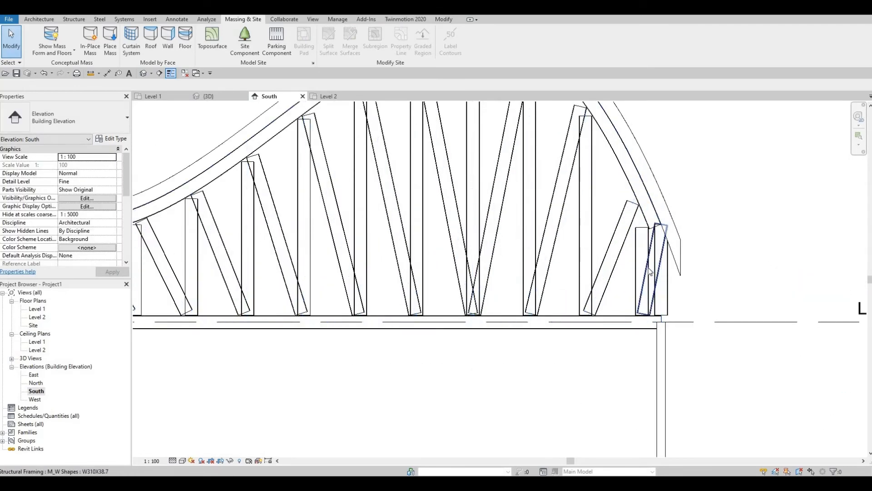
left_click(648, 274)
key("Delete")
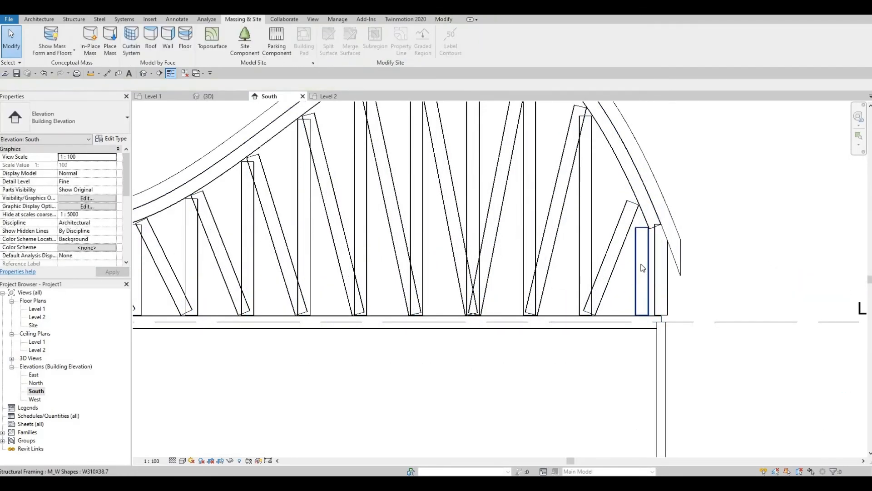
Step: Delete the inner of the two closely spaced vertical web members at the truss's right end
scroll(650, 257, "down", 4)
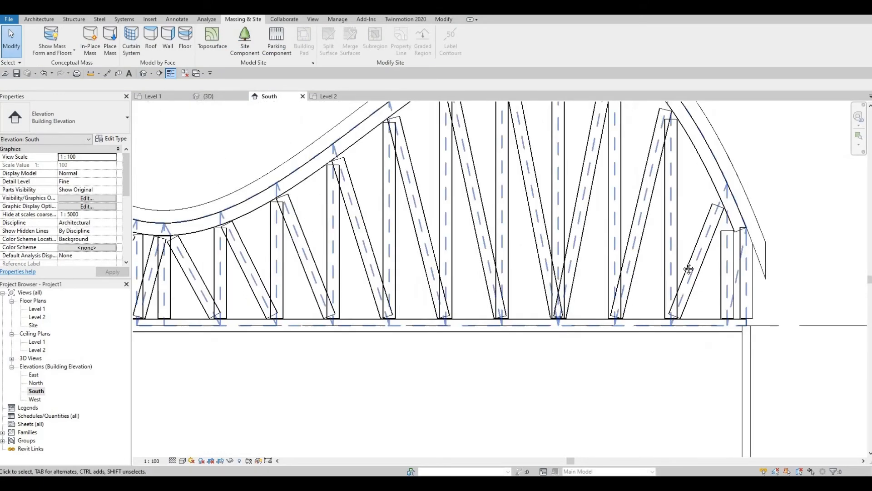
middle_click_drag(516, 301, 322, 312)
scroll(668, 249, "up", 3)
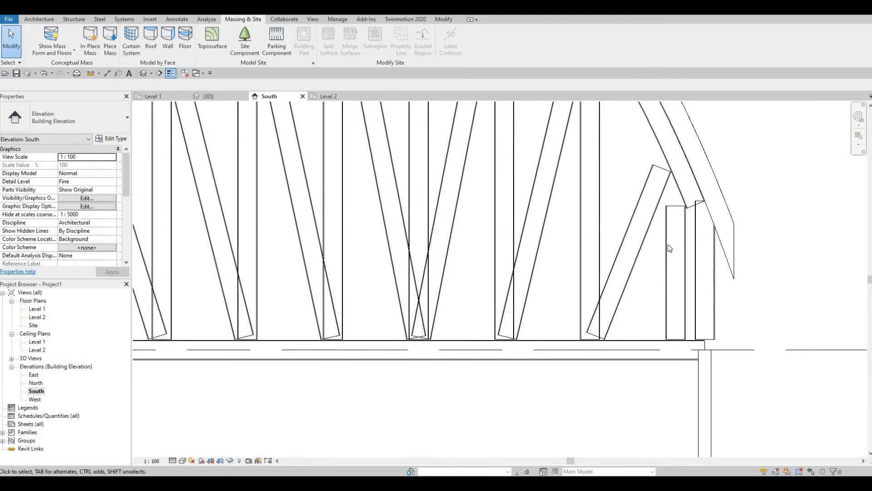
key("Tab")
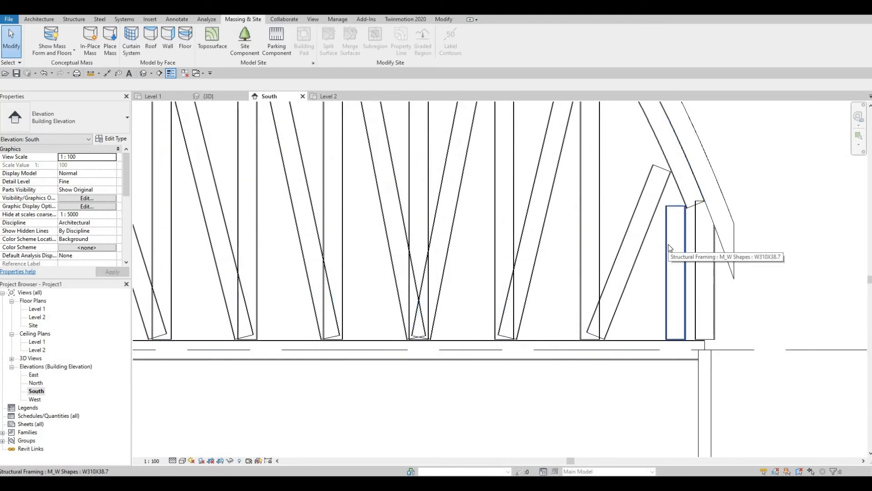
left_click(668, 244)
key("Delete")
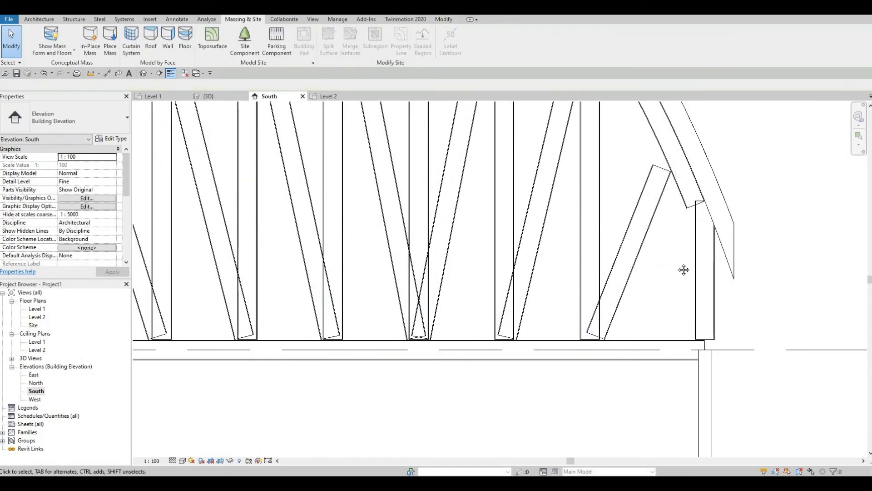
Step: Extend the upper end of the last diagonal web at the truss's right end into the top chord, to an end join cutback of about -325
scroll(780, 314, "down", 1)
middle_click_drag(674, 239, 687, 286)
scroll(687, 286, "down", 1)
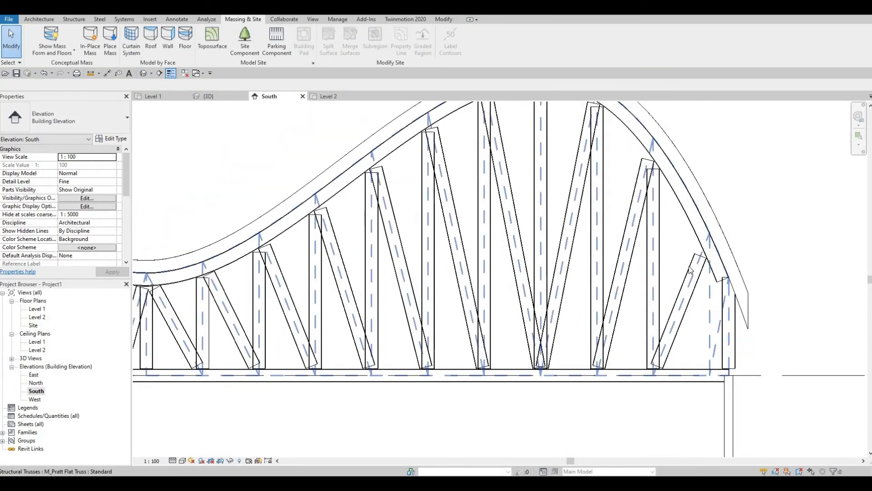
key("Tab")
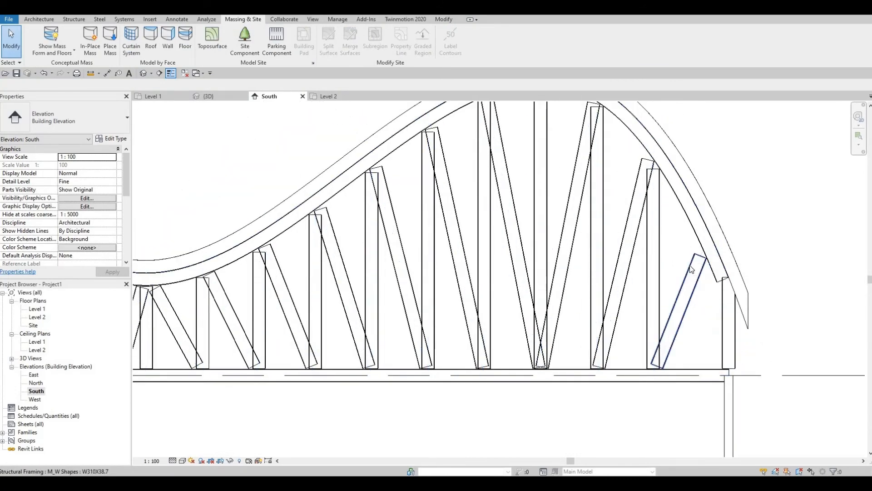
left_click(695, 258)
scroll(695, 257, "up", 3)
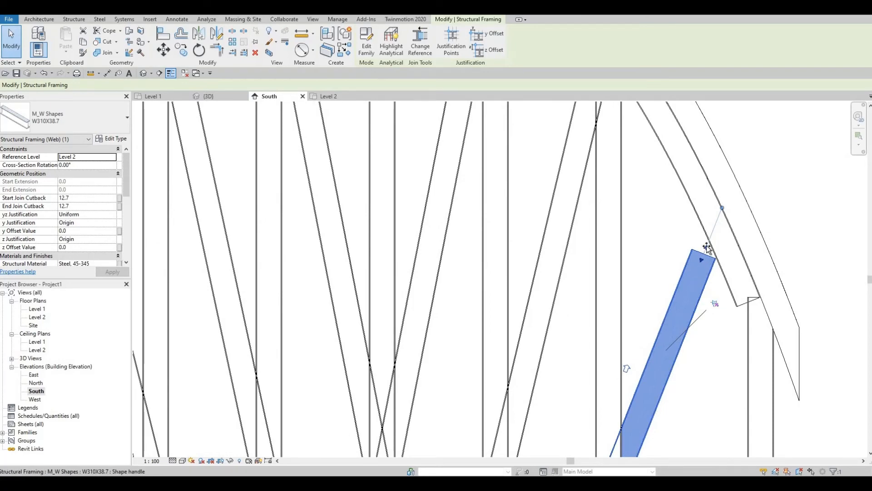
left_click_drag(705, 247, 715, 229)
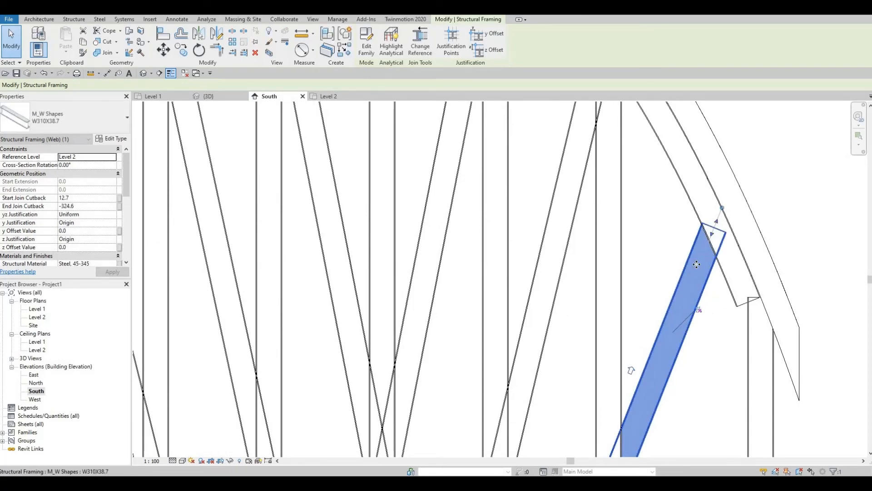
Step: Extend the lower end of the same diagonal web into the bottom chord, to a start join cutback of about -178
scroll(693, 264, "down", 2)
middle_click_drag(644, 417, 658, 364)
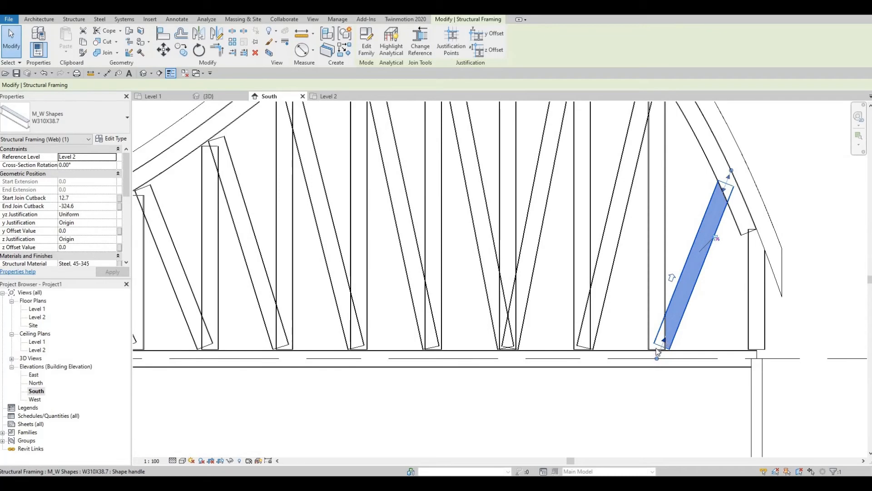
scroll(657, 351, "up", 2)
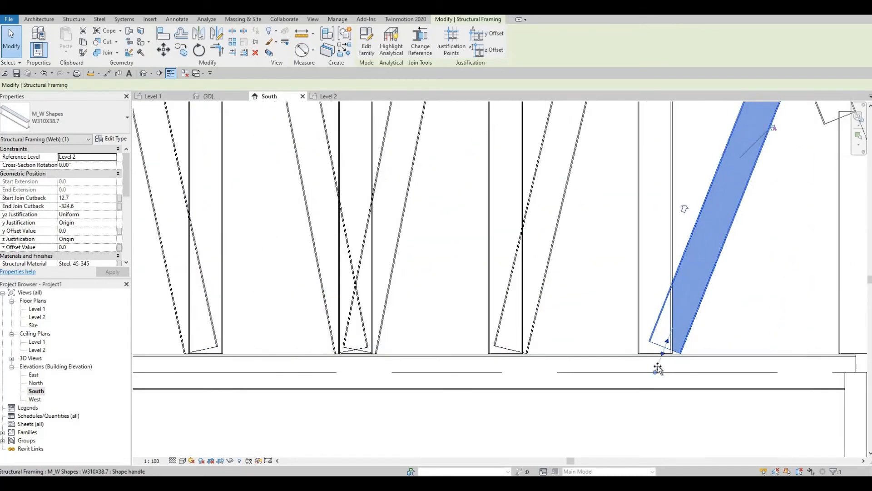
left_click_drag(658, 367, 658, 367)
scroll(658, 366, "down", 2)
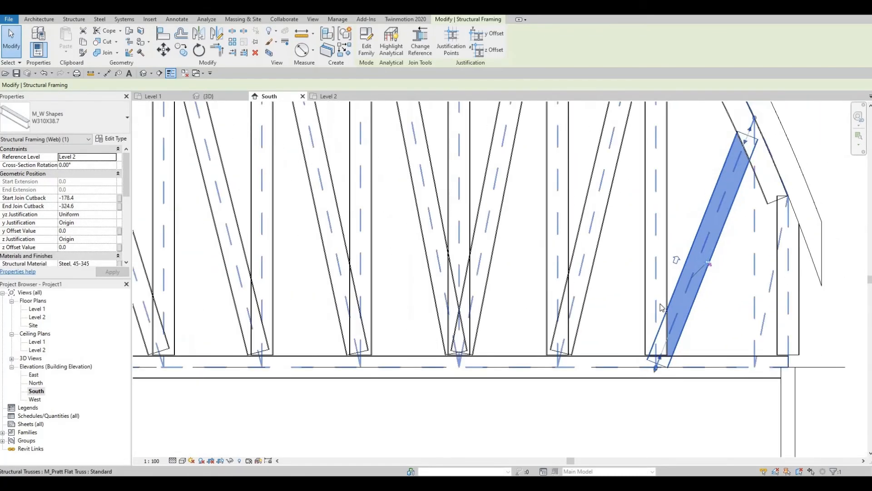
Step: Extend the top of the vertical web beside the last diagonal up into the curved top chord
scroll(662, 307, "down", 3)
scroll(662, 273, "up", 5)
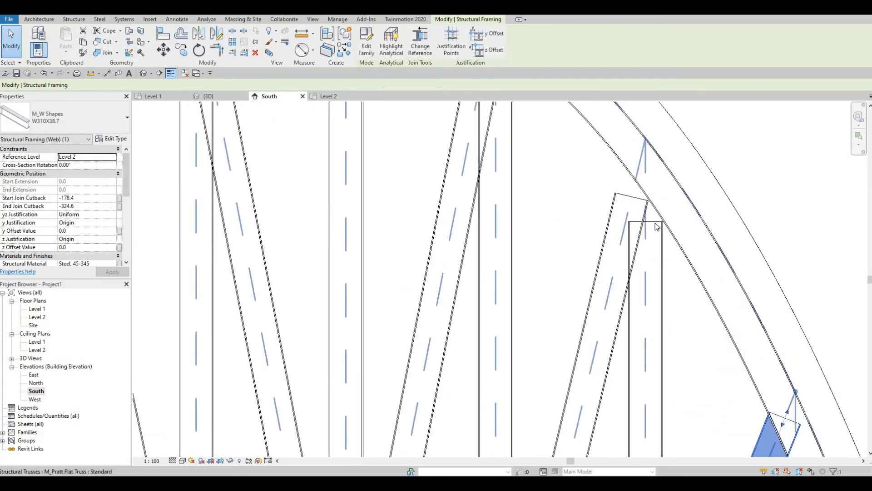
left_click(656, 229)
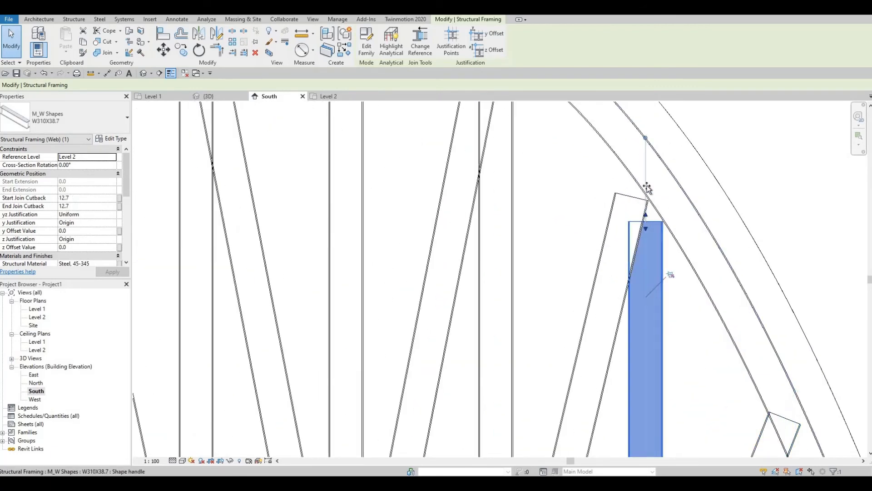
left_click_drag(646, 188, 646, 173)
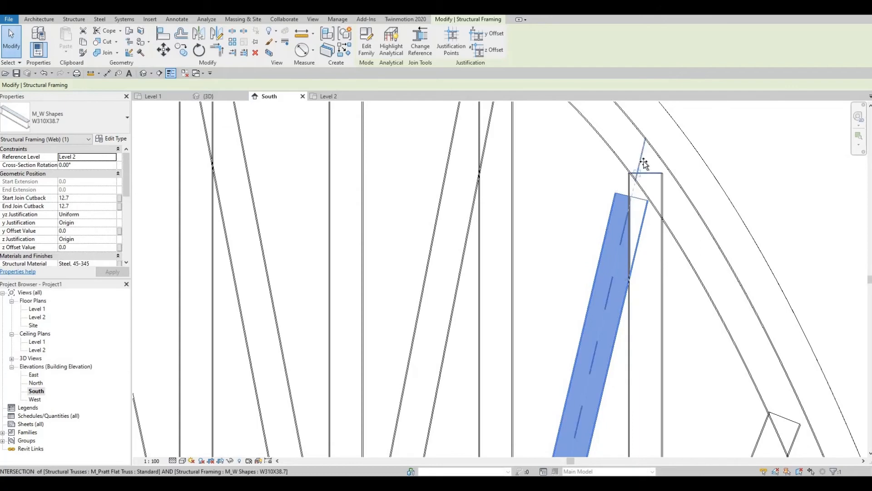
Step: Extend the upper end of the second-to-last diagonal web at the truss's right end up to the curved top chord
left_click_drag(644, 162, 641, 161)
scroll(638, 213, "down", 2)
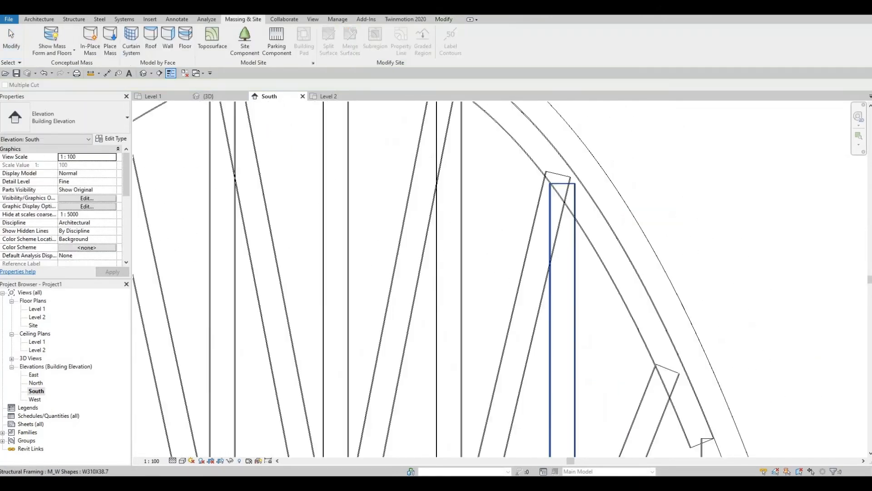
Step: Cope the lower ends of the diagonal webs left of the roof's valley, and the short diagonal in it, against the adjacent vertical webs
left_click(107, 30)
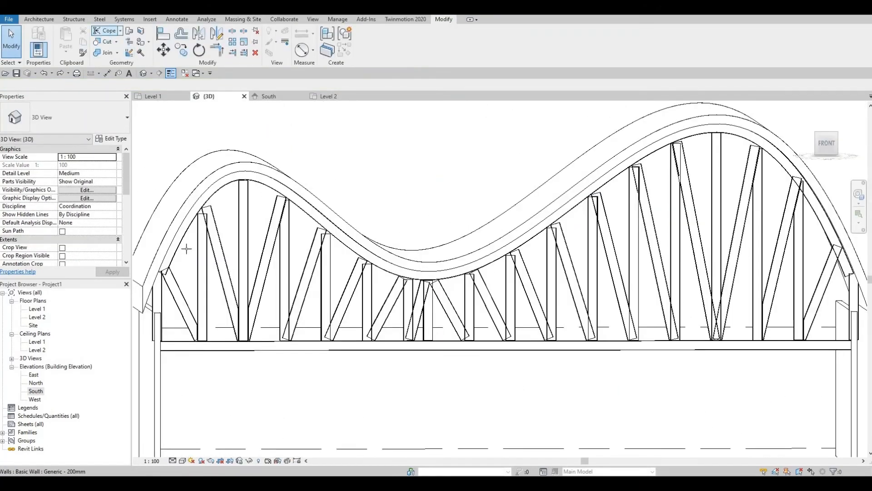
scroll(284, 319, "up", 2)
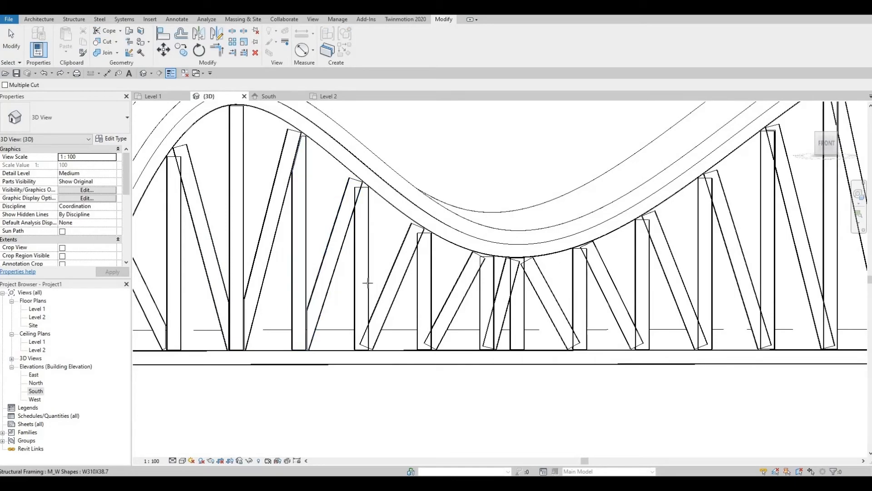
scroll(386, 291, "up", 1)
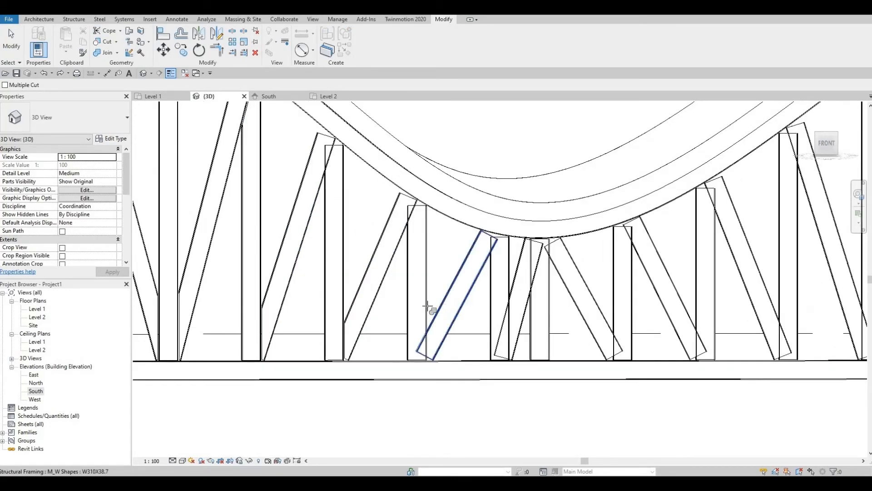
scroll(386, 327, "up", 2)
left_click(385, 327)
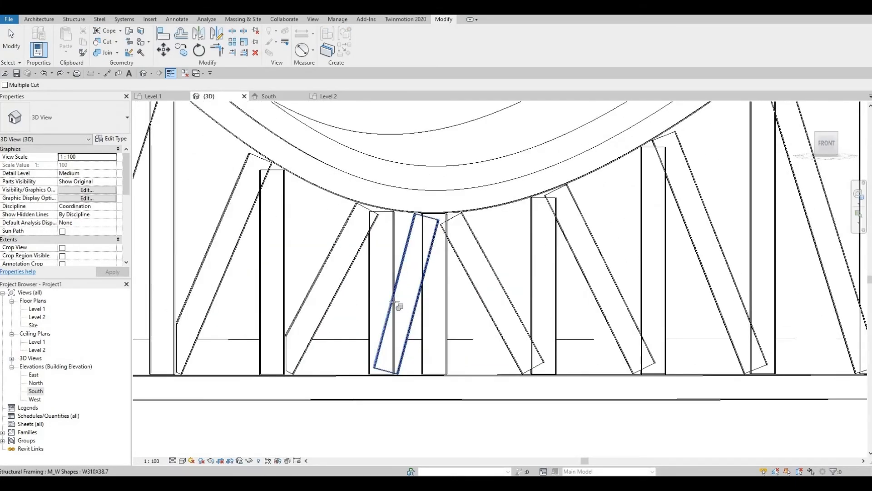
left_click(391, 275)
left_click(421, 301)
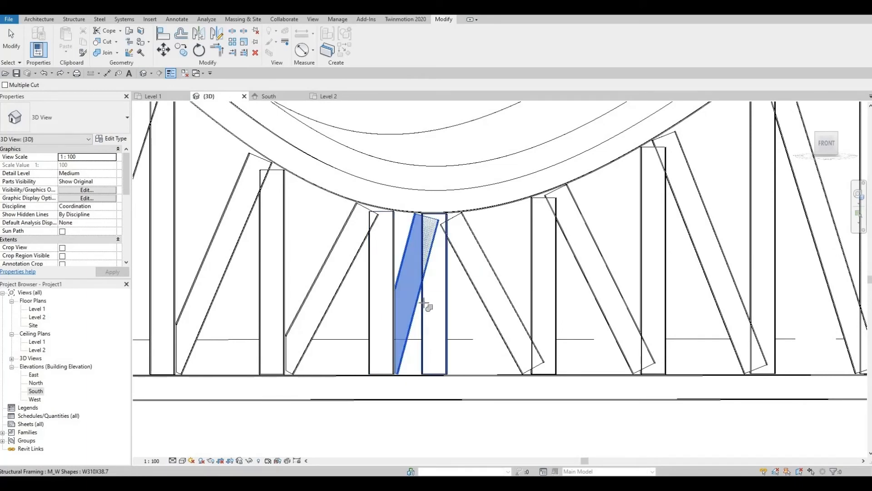
left_click(421, 302)
Step: Cope the first three diagonal webs right of the valley against the vertical webs at their lower ends
middle_click_drag(501, 324, 404, 309)
left_click(433, 302)
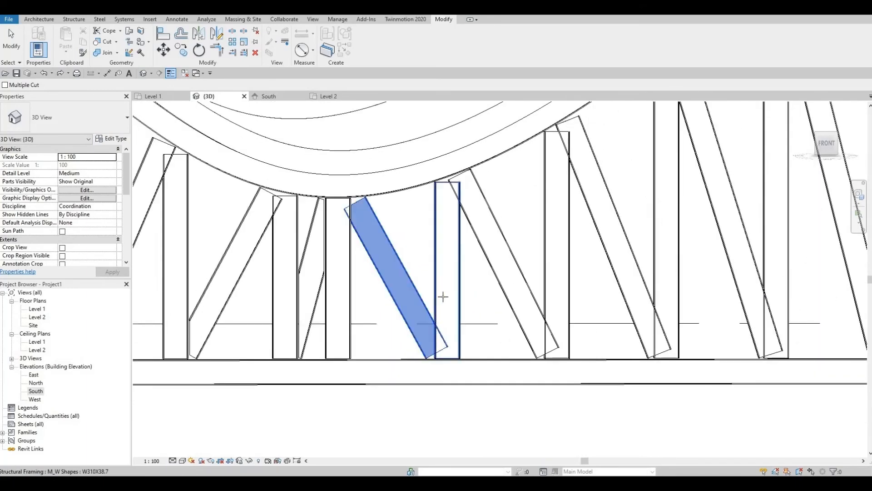
left_click(447, 295)
left_click(500, 254)
left_click(556, 273)
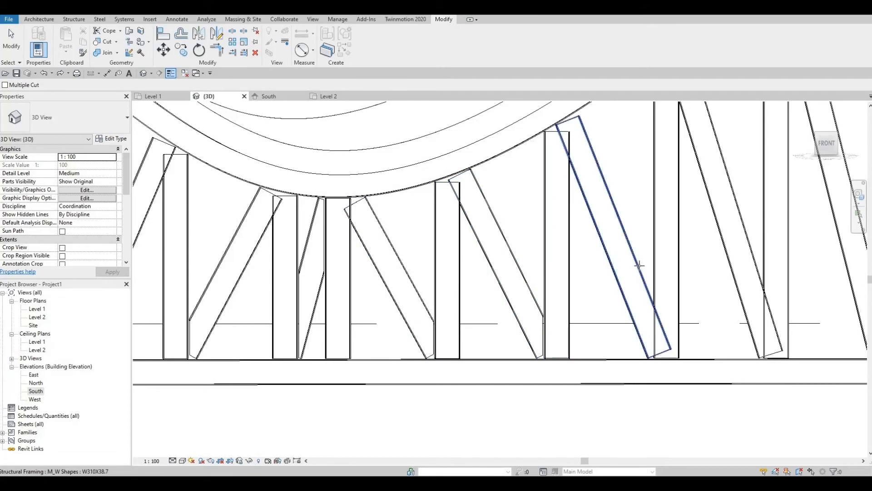
left_click(636, 269)
left_click(663, 262)
Step: Cope the next three diagonal webs toward the high peak against the vertical webs at their lower ends
middle_click_drag(437, 345, 341, 363)
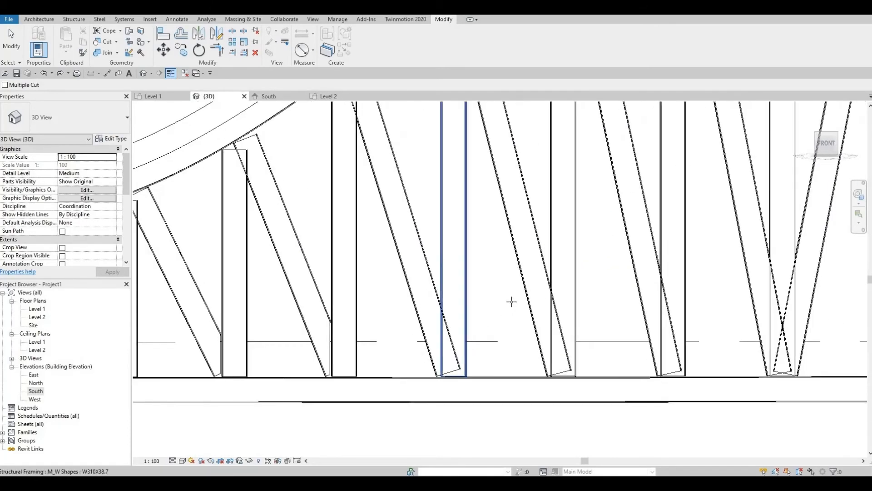
left_click(435, 285)
left_click(441, 276)
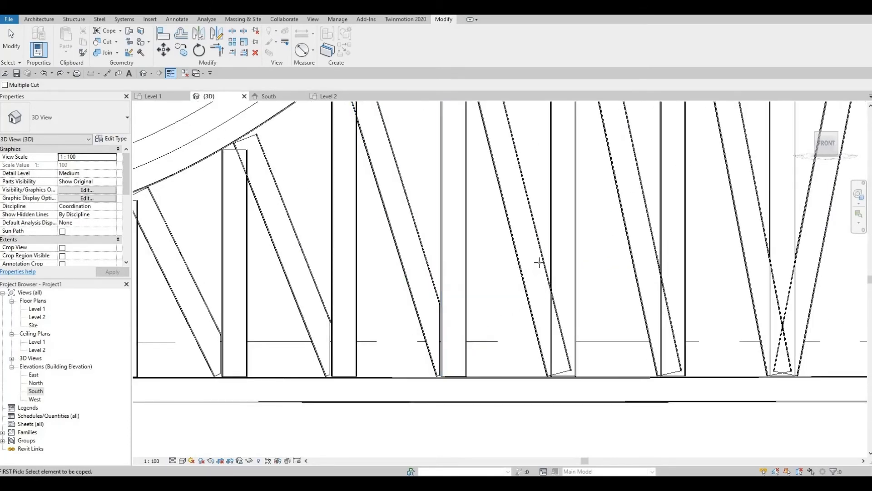
left_click(541, 262)
left_click(555, 251)
left_click(655, 253)
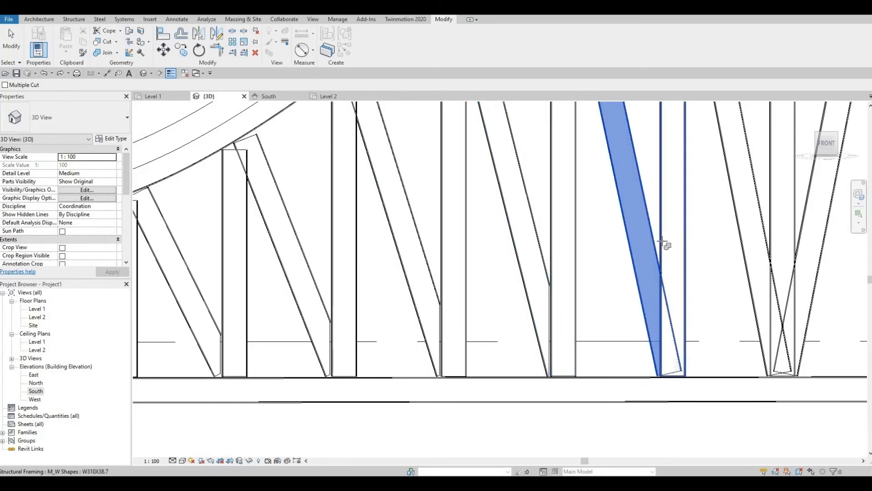
left_click(664, 243)
Step: Cope the two diagonal webs that converge at the foot of the vertical web under the high peak against that vertical
middle_click_drag(790, 222, 481, 241)
left_click(497, 239)
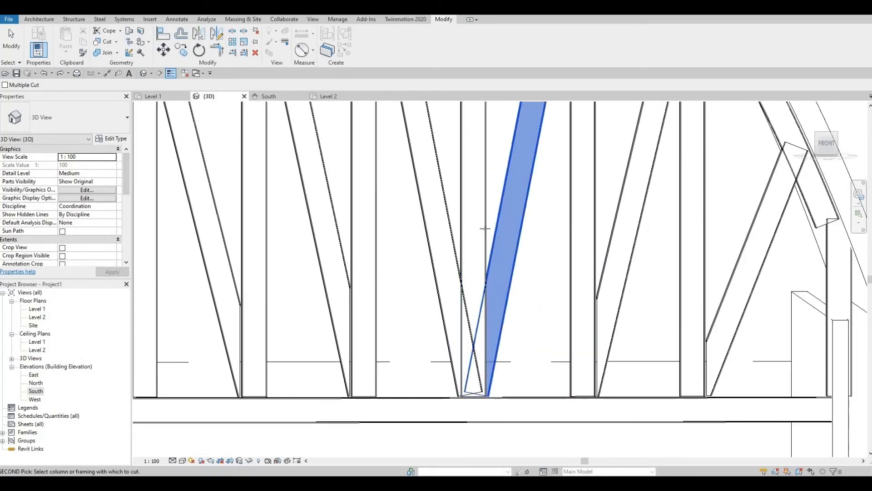
left_click(462, 225)
left_click(452, 222)
left_click(461, 217)
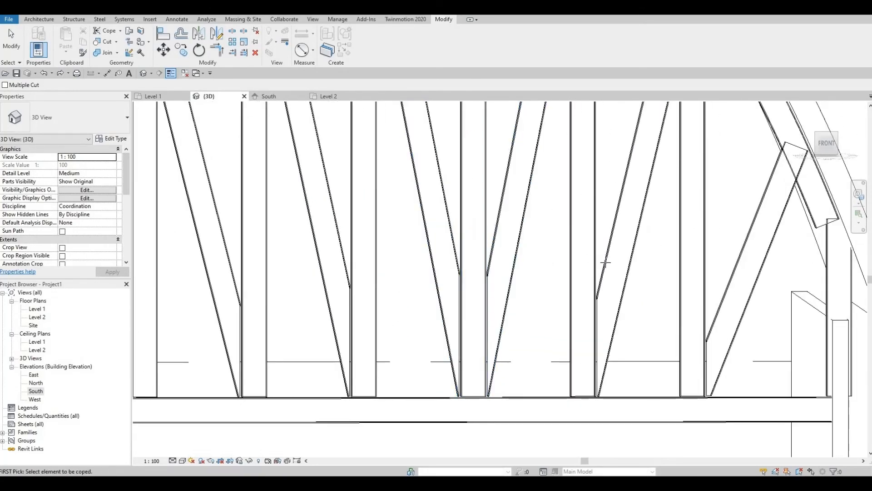
scroll(693, 323, "down", 1)
middle_click_drag(601, 301, 610, 344)
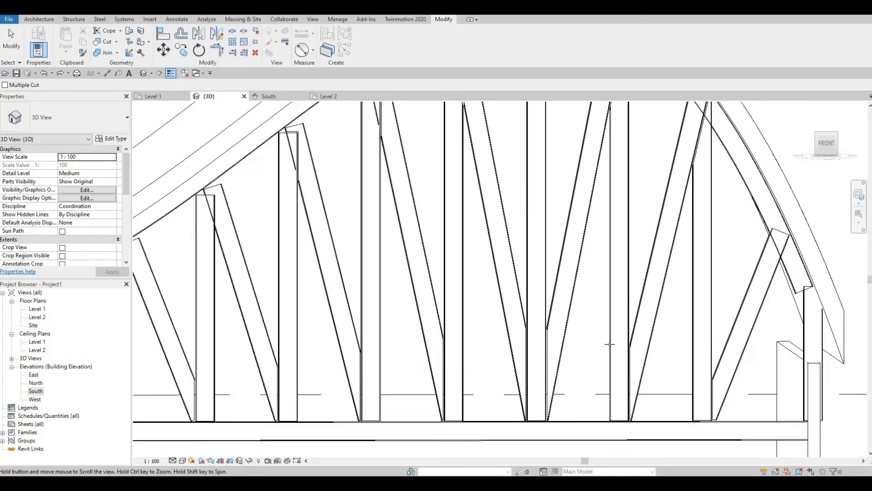